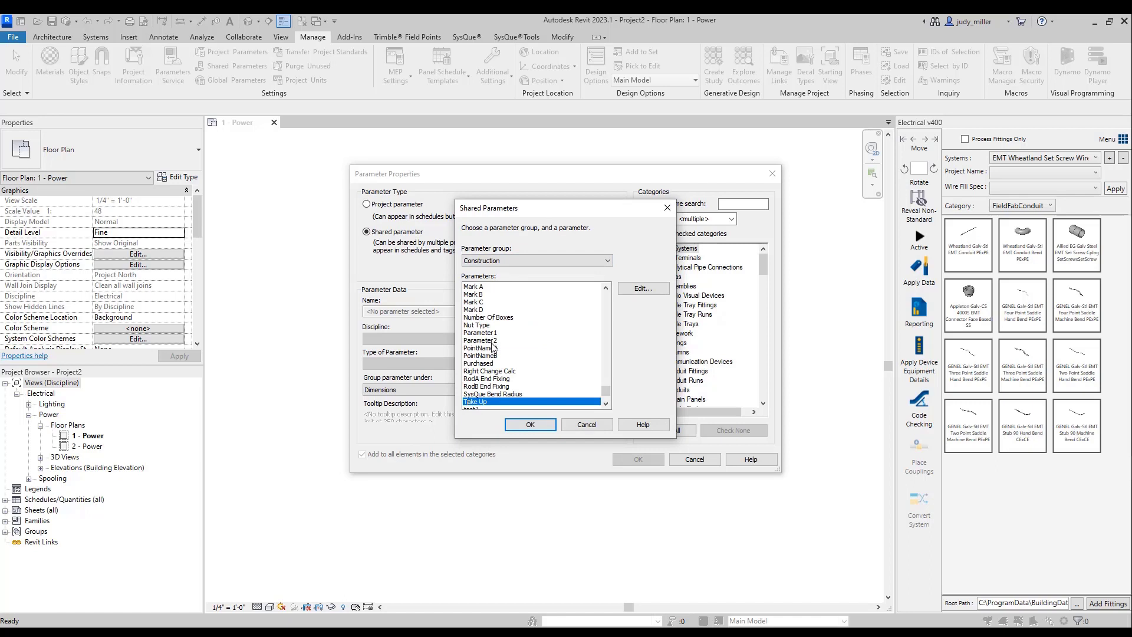
- Choose the shared parameter "To" from the Construction parameter group
scroll(494, 348, down, 2)
click(478, 379)
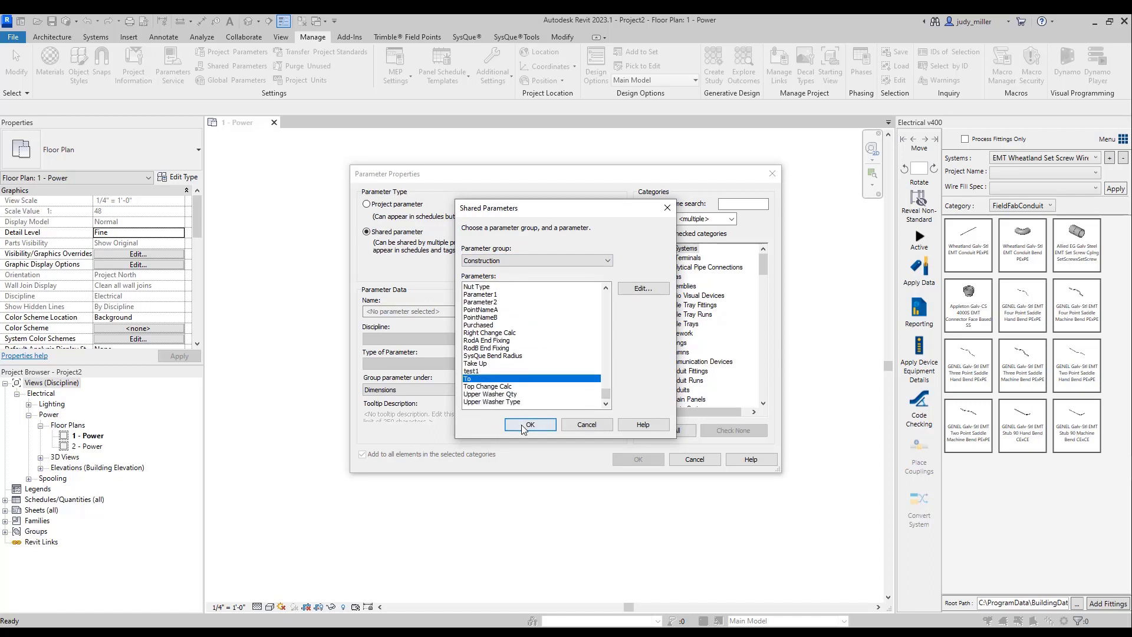
click(523, 424)
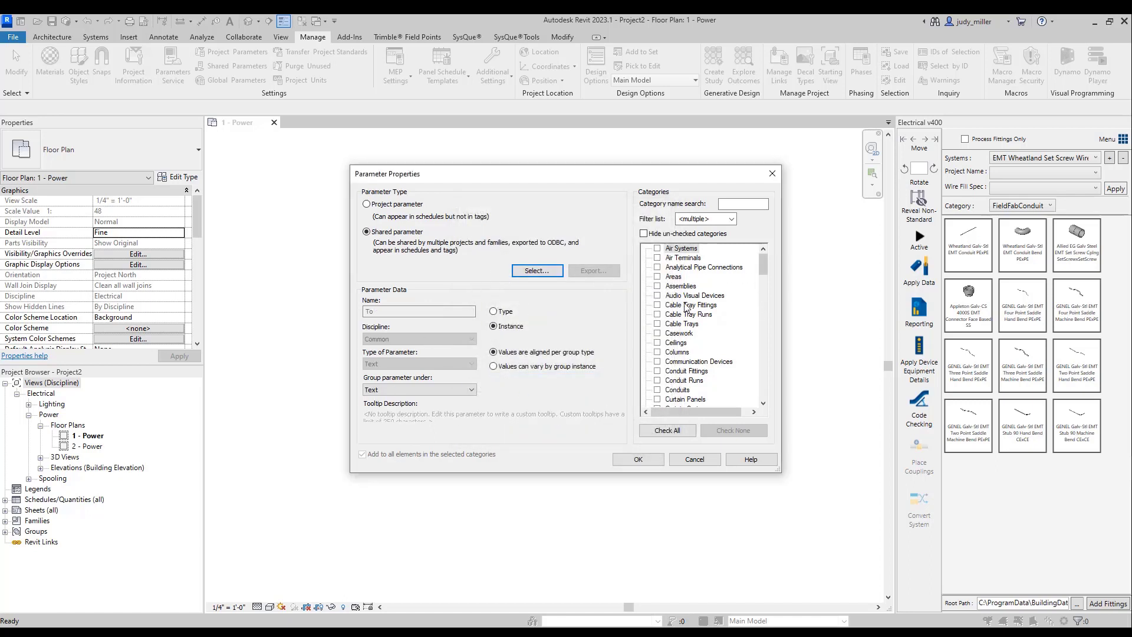
- Assign the "To" parameter to the Conduit Fittings, Conduit Runs and Conduits categories
scroll(682, 341, down, 4)
scroll(683, 341, down, 2)
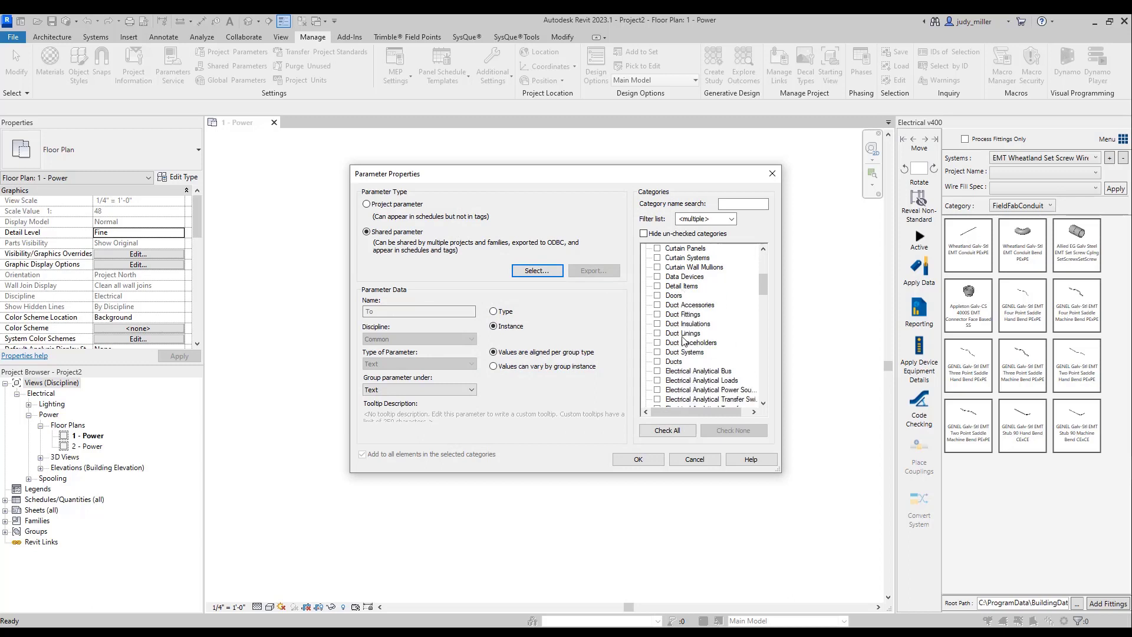
scroll(678, 331, up, 3)
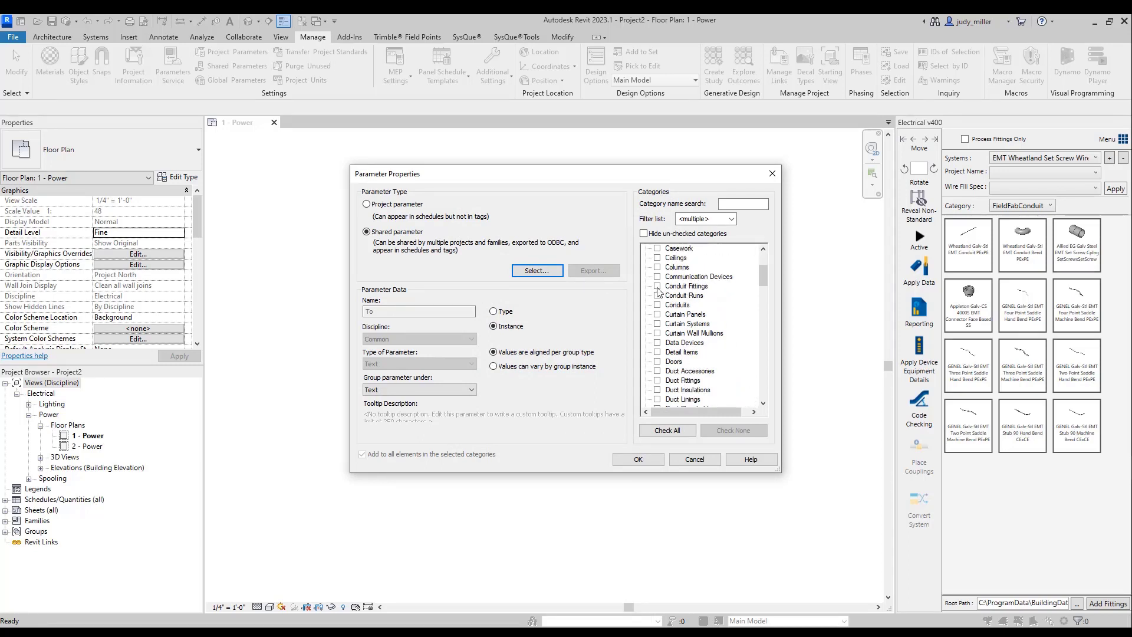
click(658, 286)
click(658, 296)
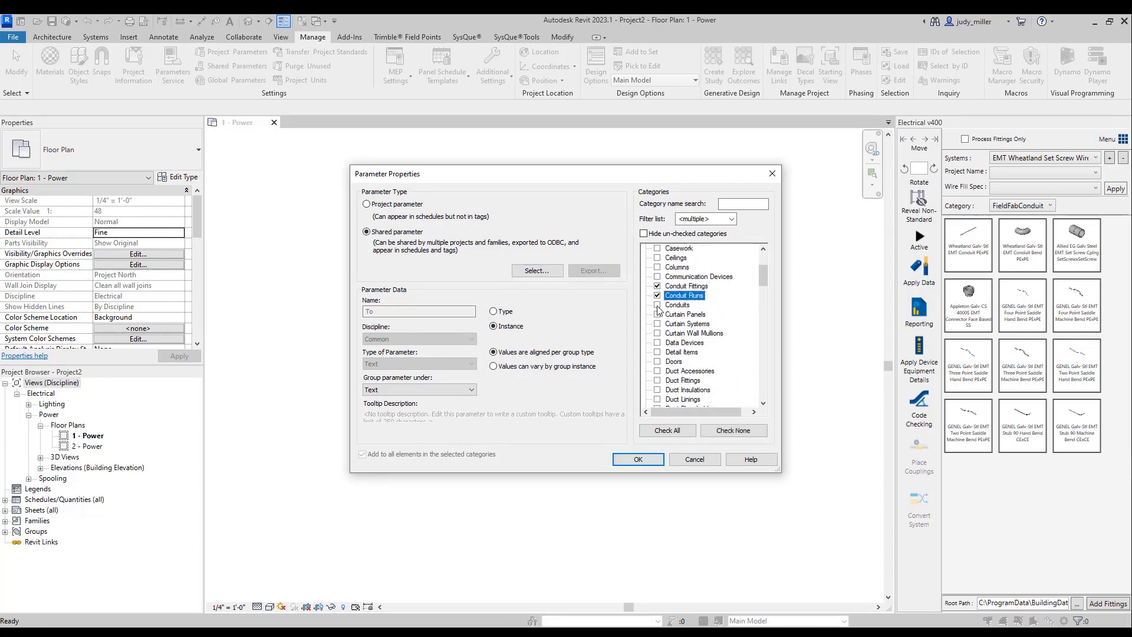
click(657, 306)
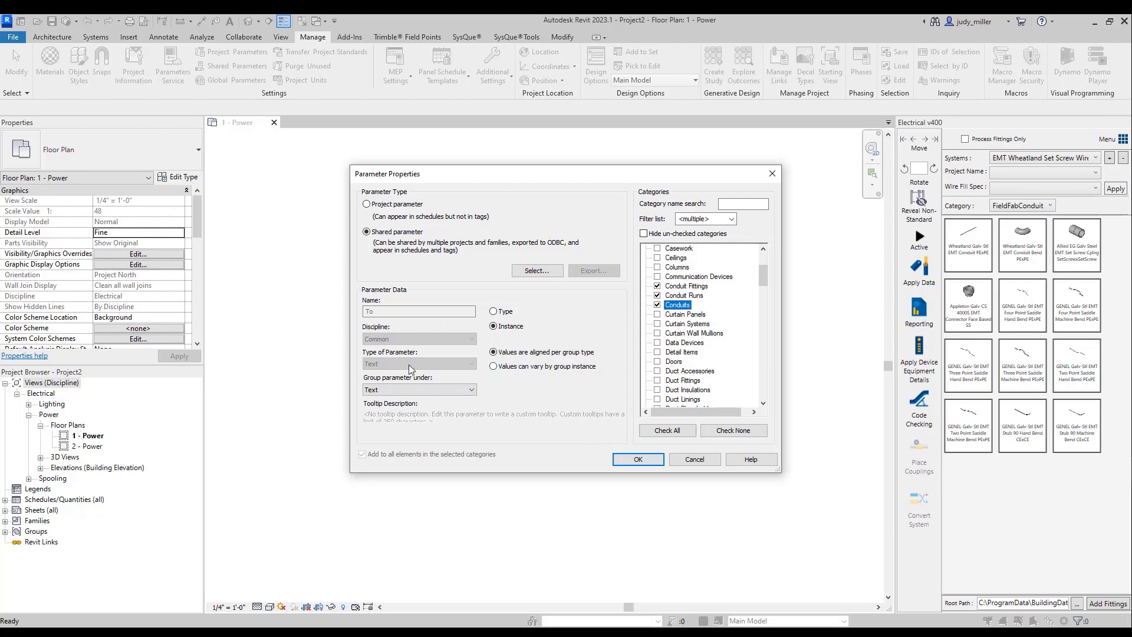
- Group the "To" parameter under Construction and add it to the project parameters
click(406, 390)
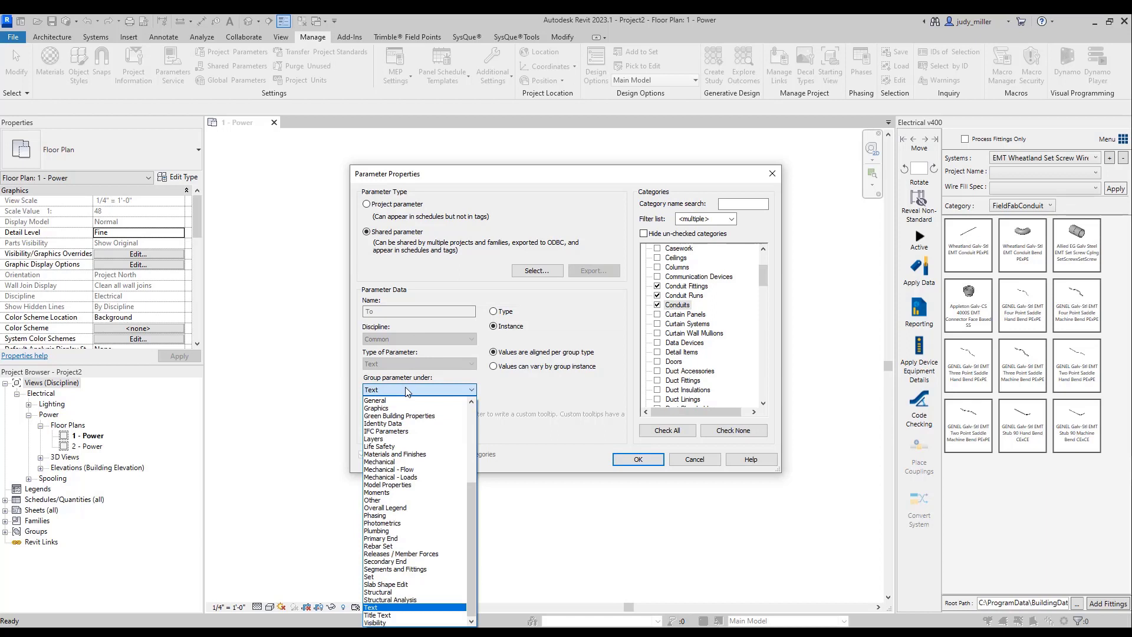
scroll(410, 409, up, 5)
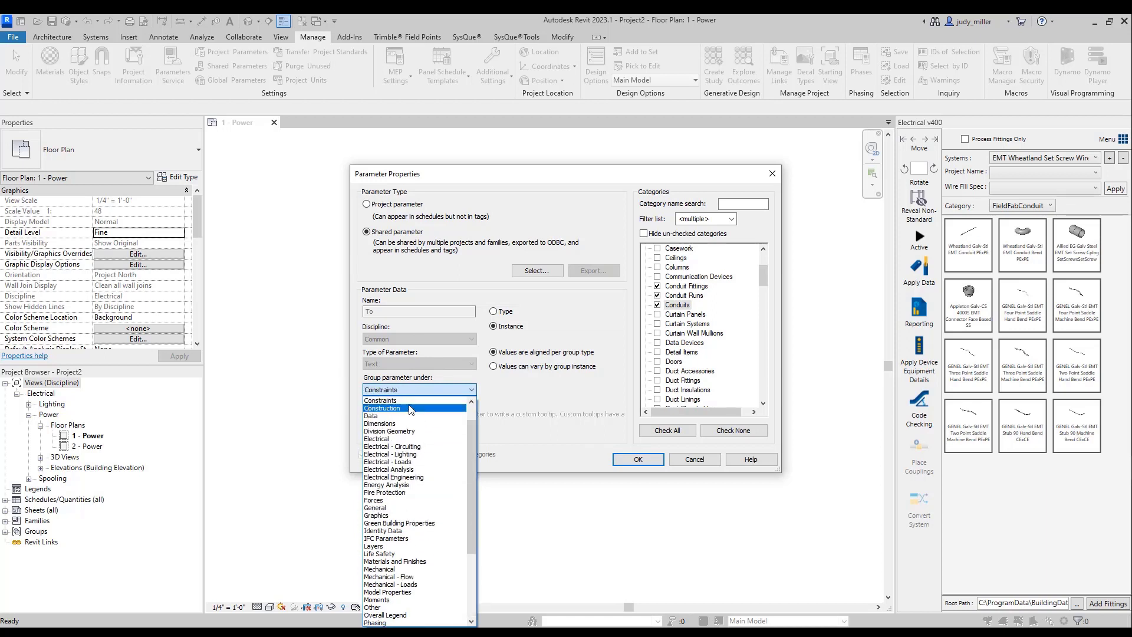
click(411, 408)
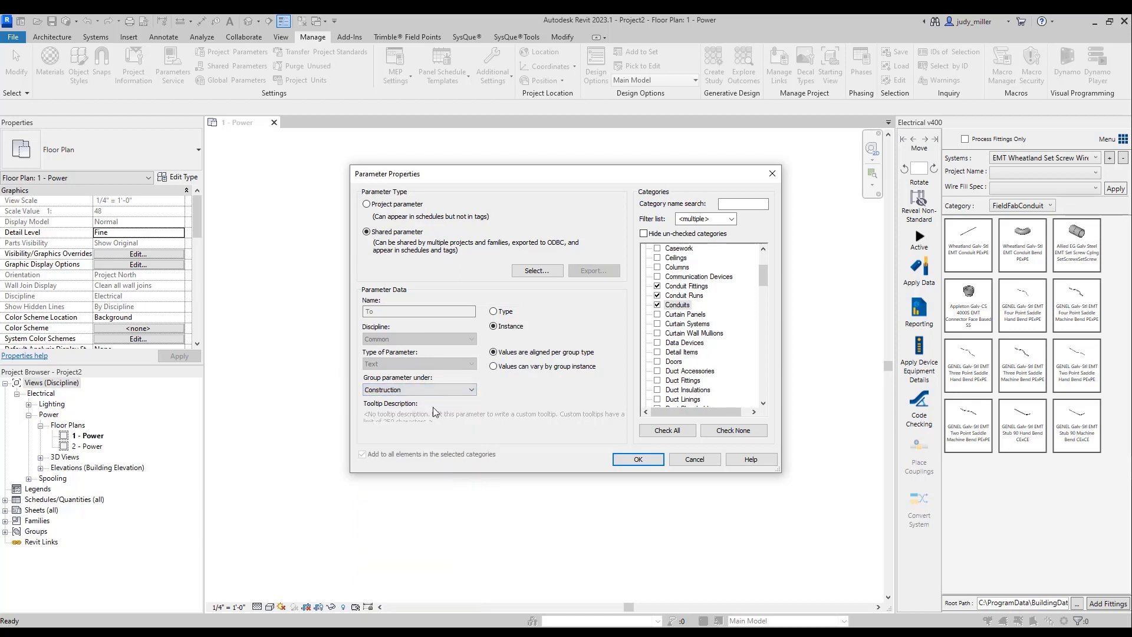
click(638, 459)
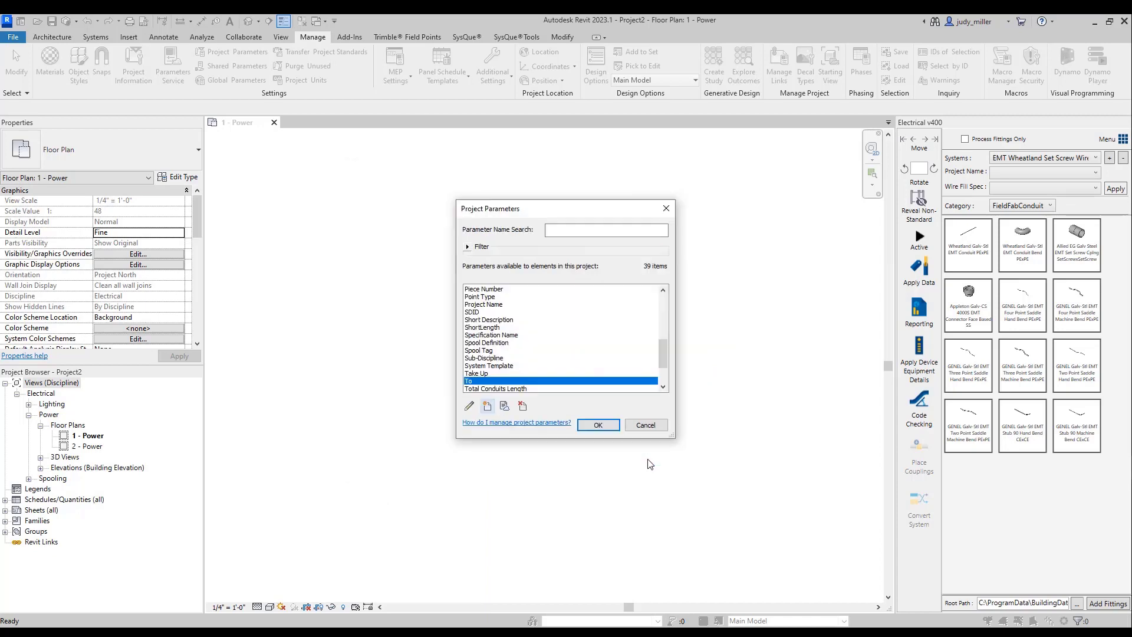
- Create another project parameter as a shared parameter, choosing "From" in the Construction parameter group
click(493, 329)
scroll(488, 329, up, 8)
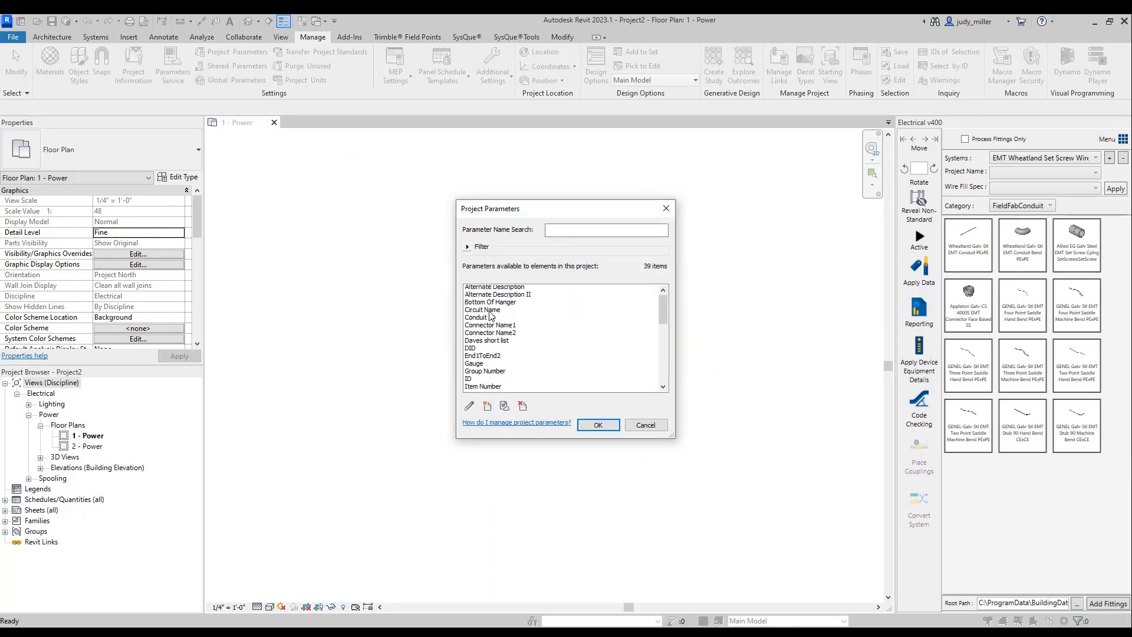
scroll(487, 361, down, 1)
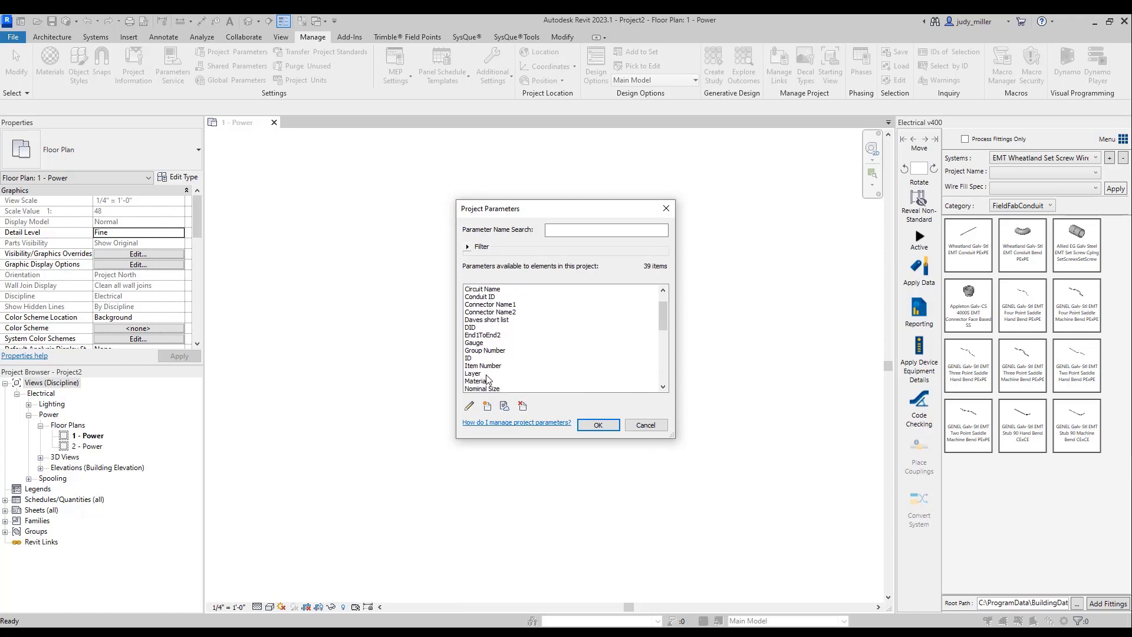
scroll(485, 342, down, 2)
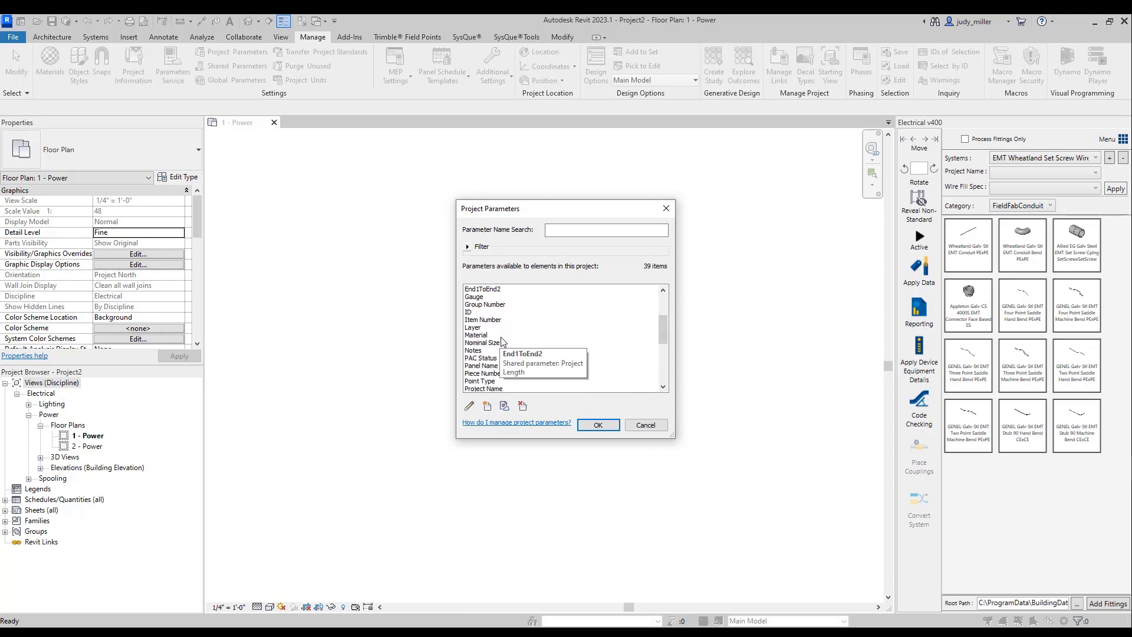
click(485, 407)
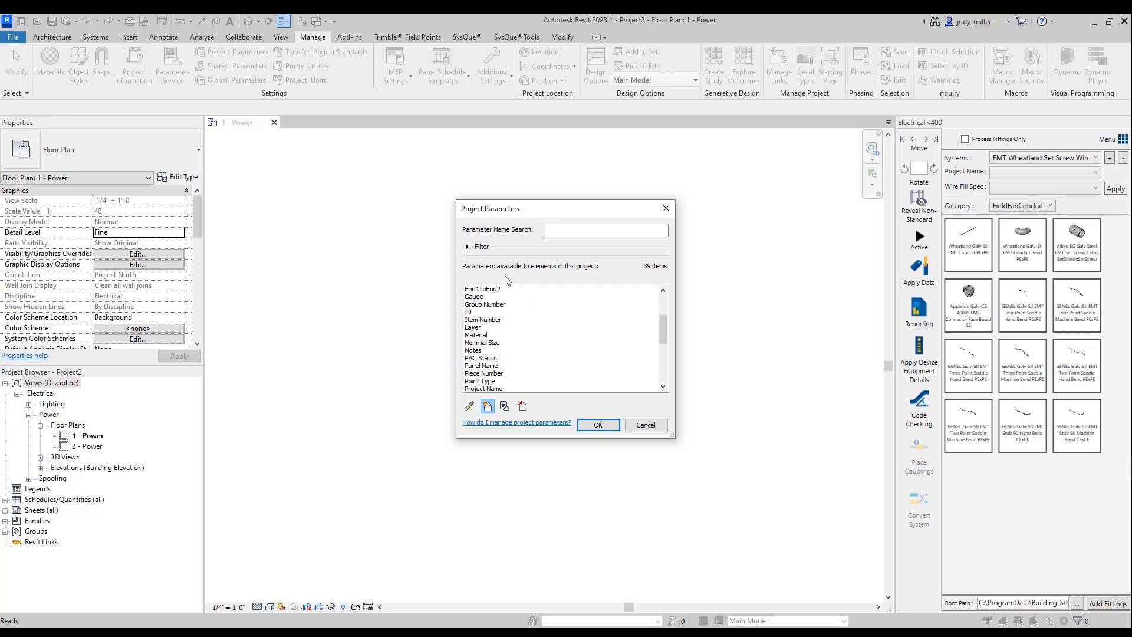
click(392, 233)
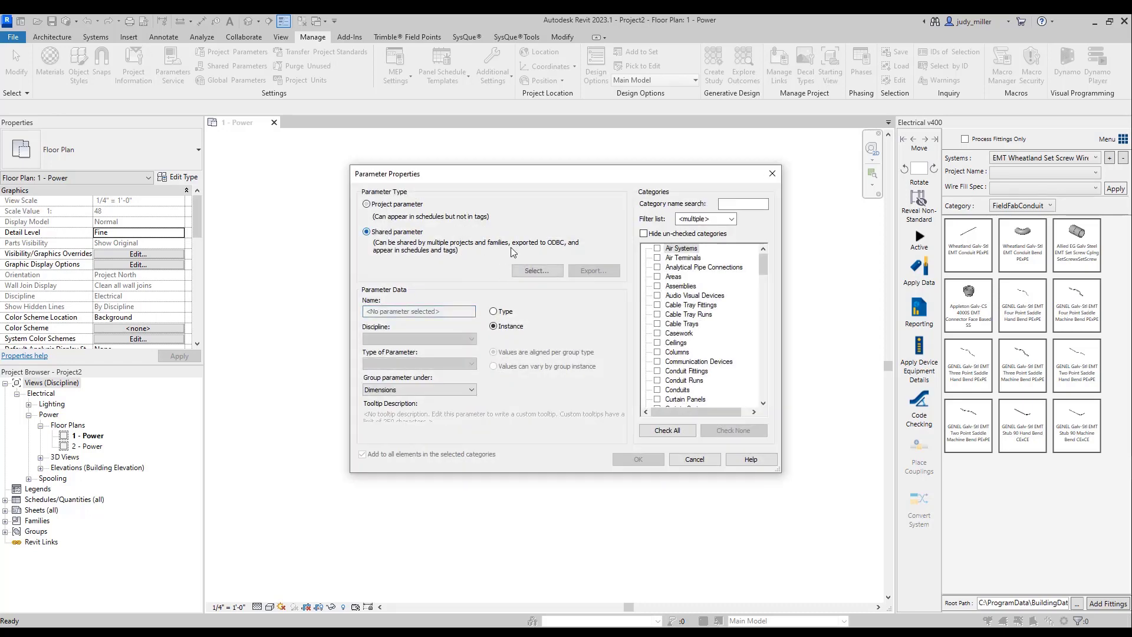
click(536, 272)
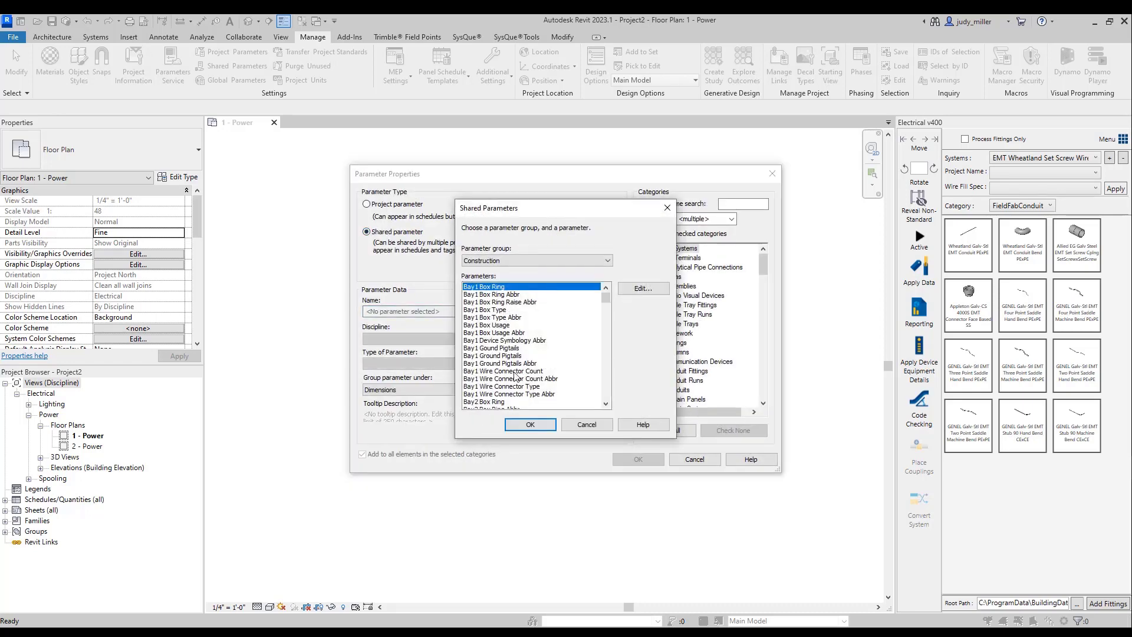
scroll(515, 378, up, 5)
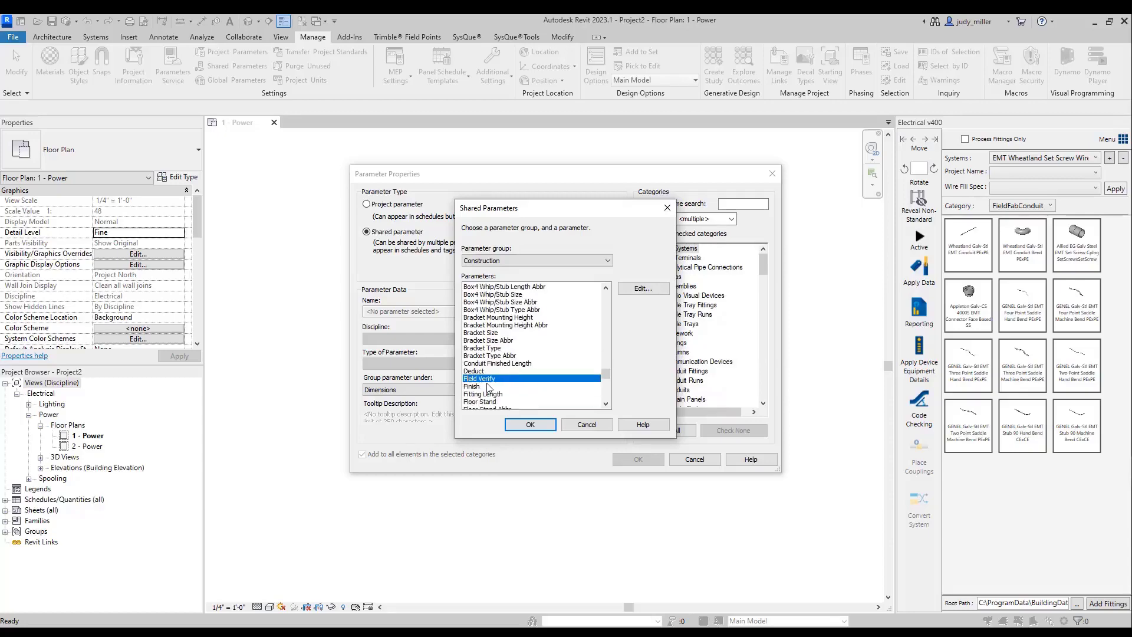
scroll(489, 387, down, 2)
scroll(488, 388, down, 2)
click(477, 386)
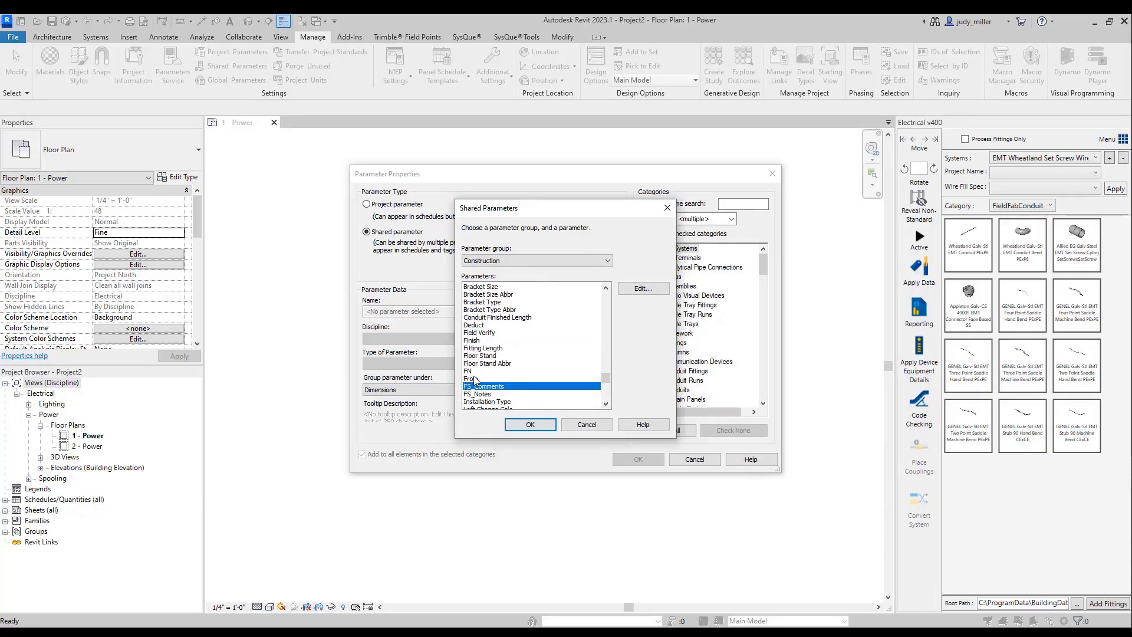
click(475, 379)
click(526, 423)
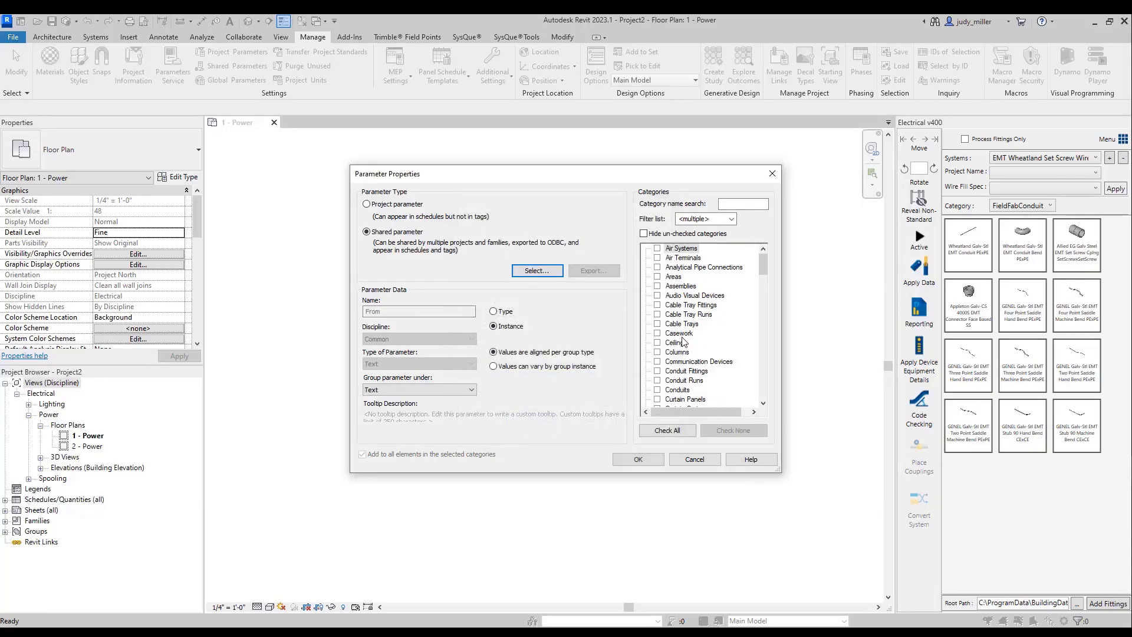
- Assign the "From" parameter to Conduit Fittings, Conduit Runs and Conduits, and accept the project parameters
scroll(684, 342, down, 1)
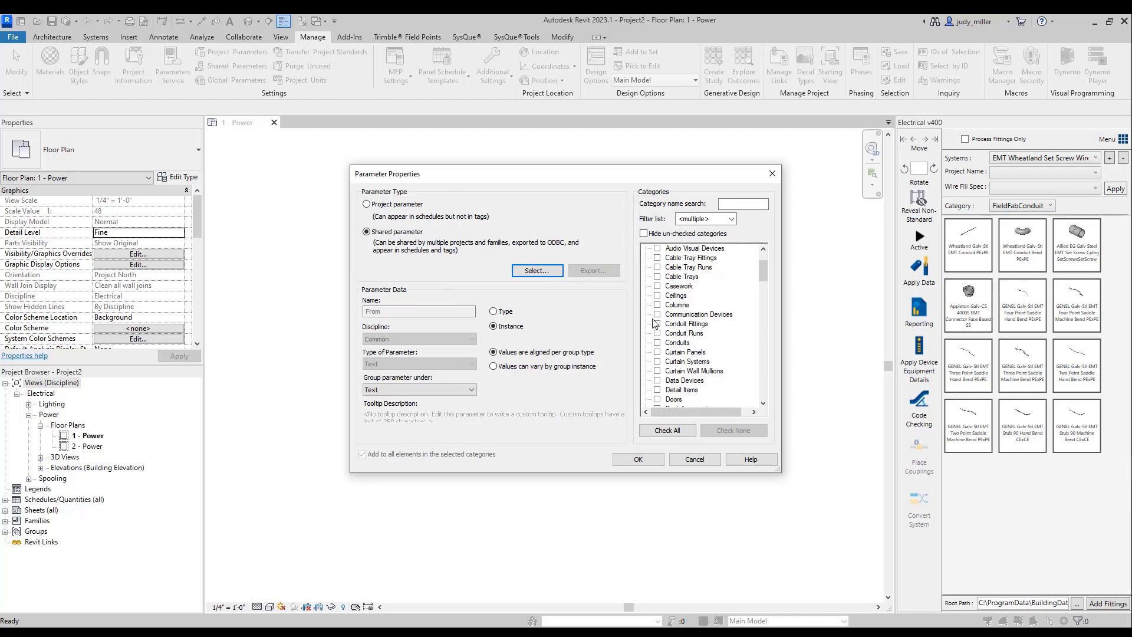
click(658, 324)
click(658, 333)
click(657, 342)
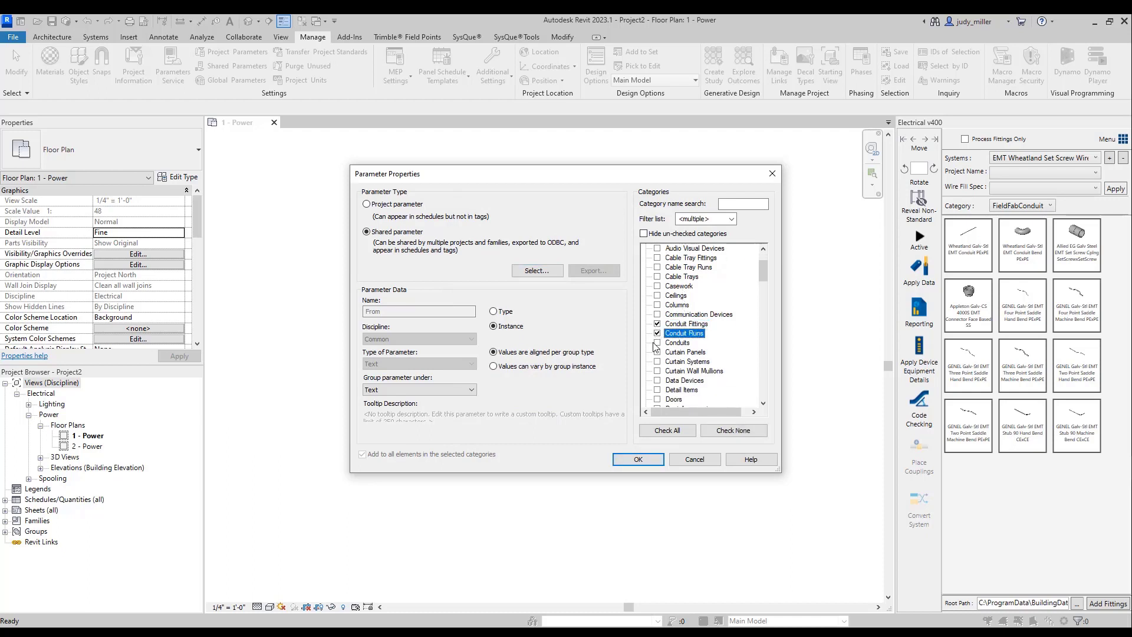
click(638, 459)
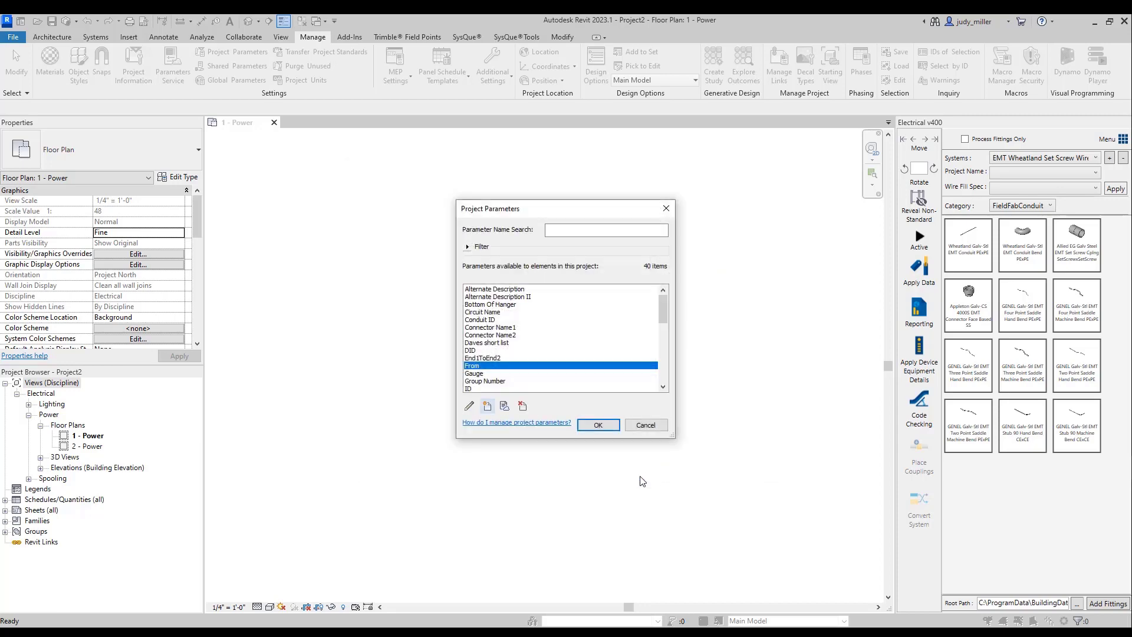
click(597, 425)
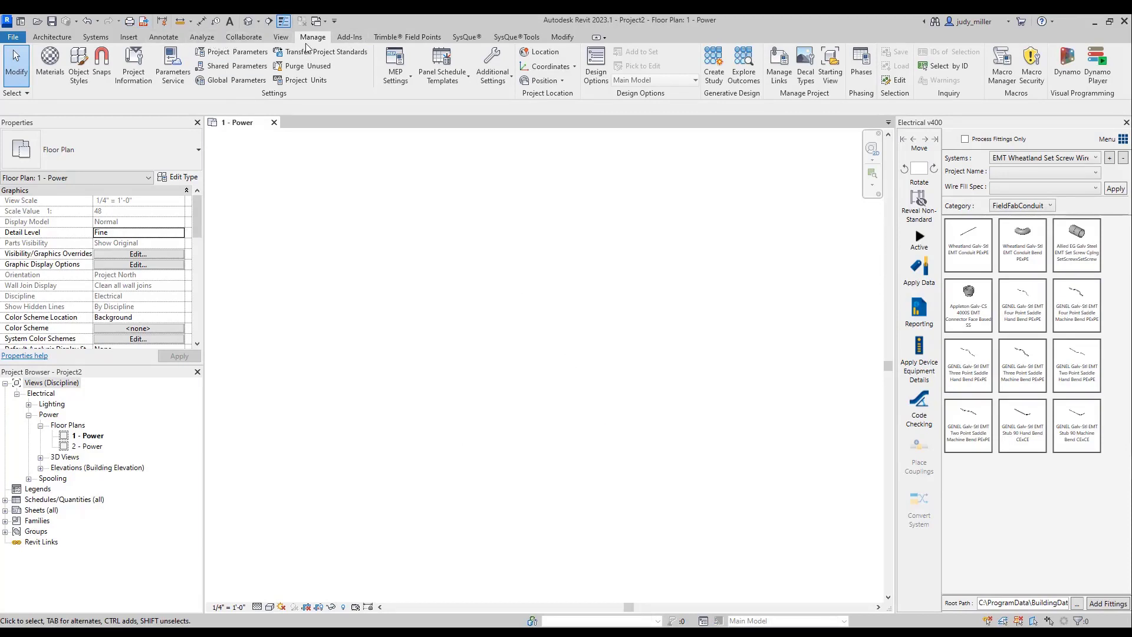
- Start placing conduit using the type Conduit without Fittings: Electrical Metallic Tubing (EMT)
click(96, 38)
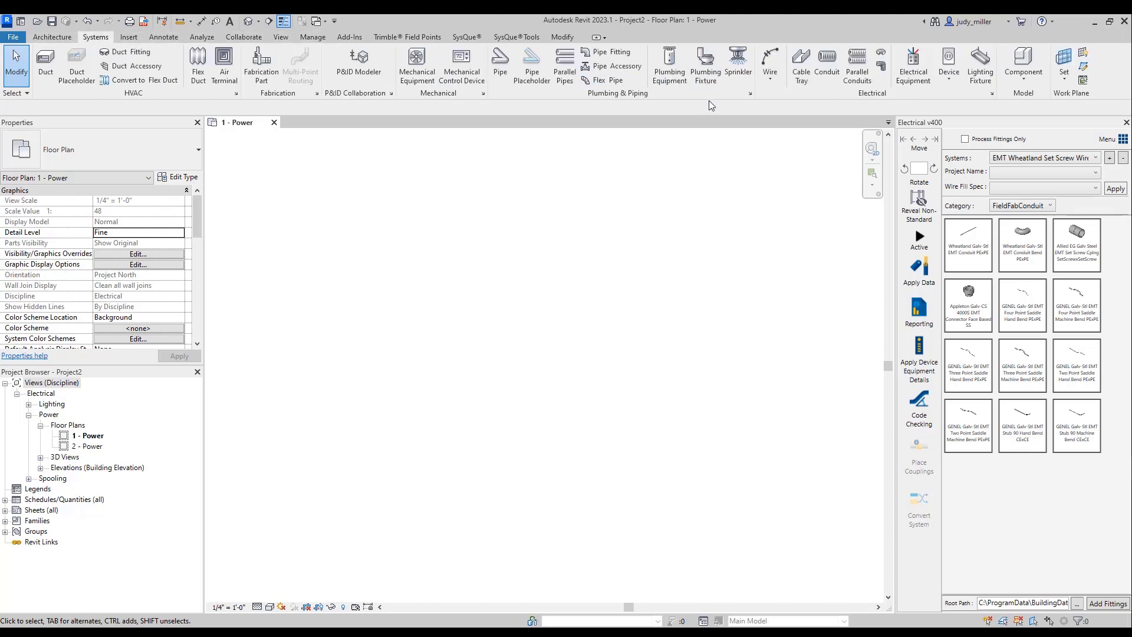
click(827, 62)
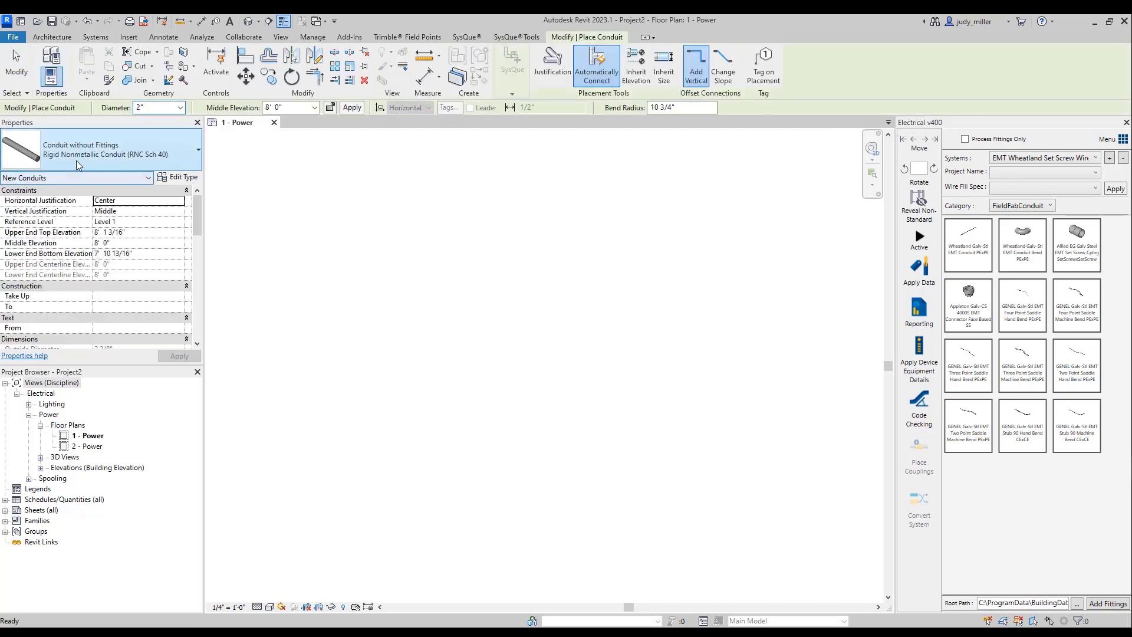
click(77, 160)
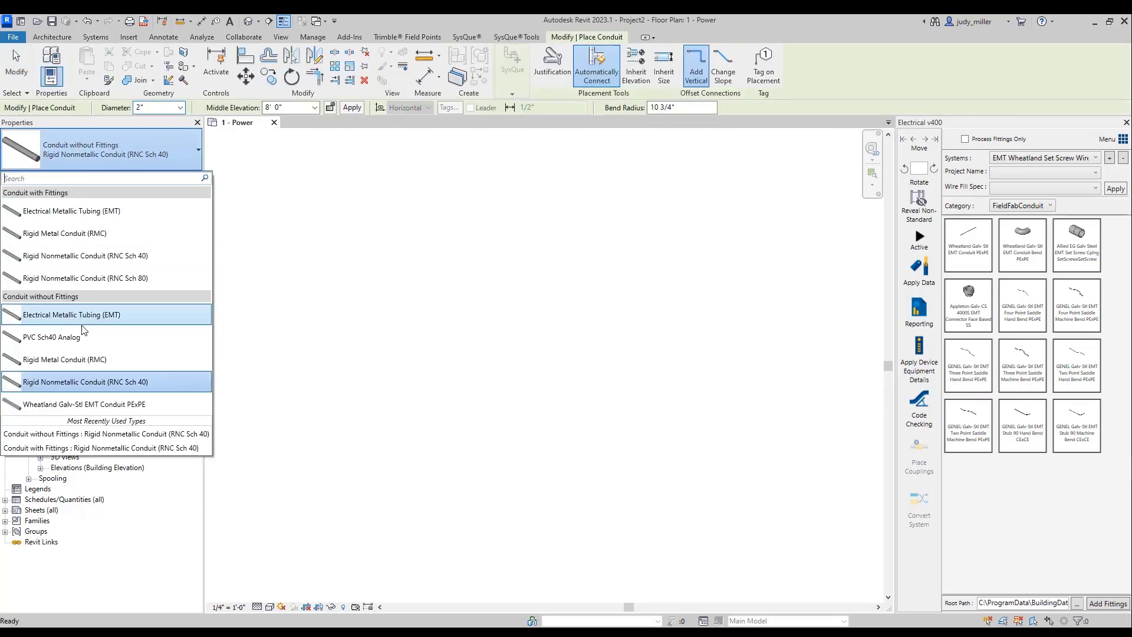
click(89, 316)
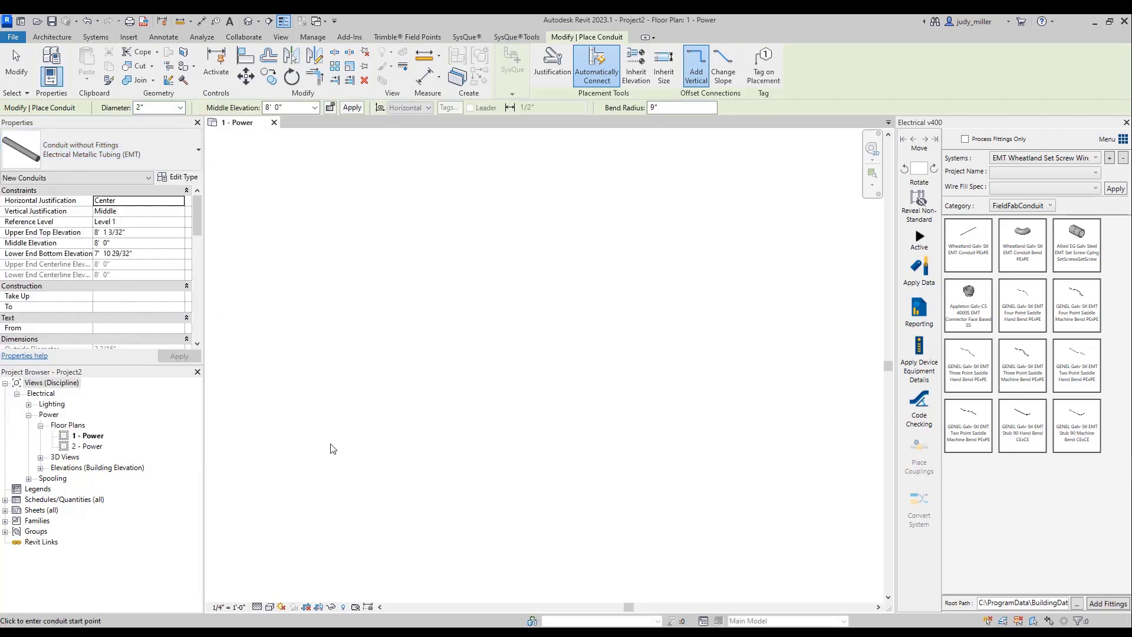
- Draw a stepped 2" conduit run of four segments with 90° turns, making the second vertical segment about 11'-0" long
click(357, 455)
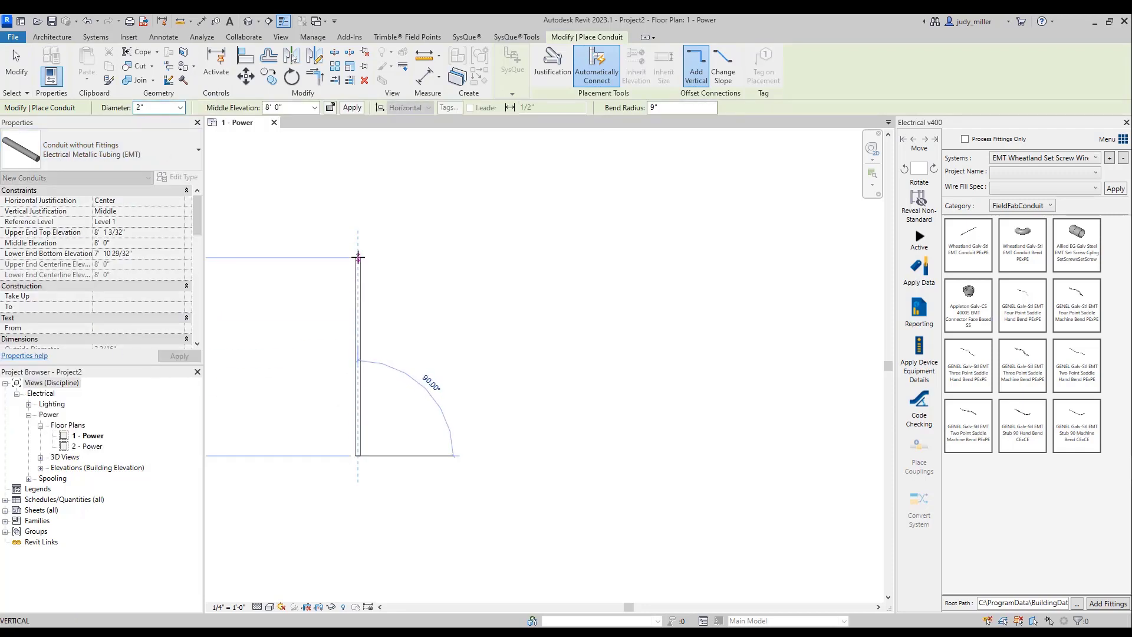
click(358, 234)
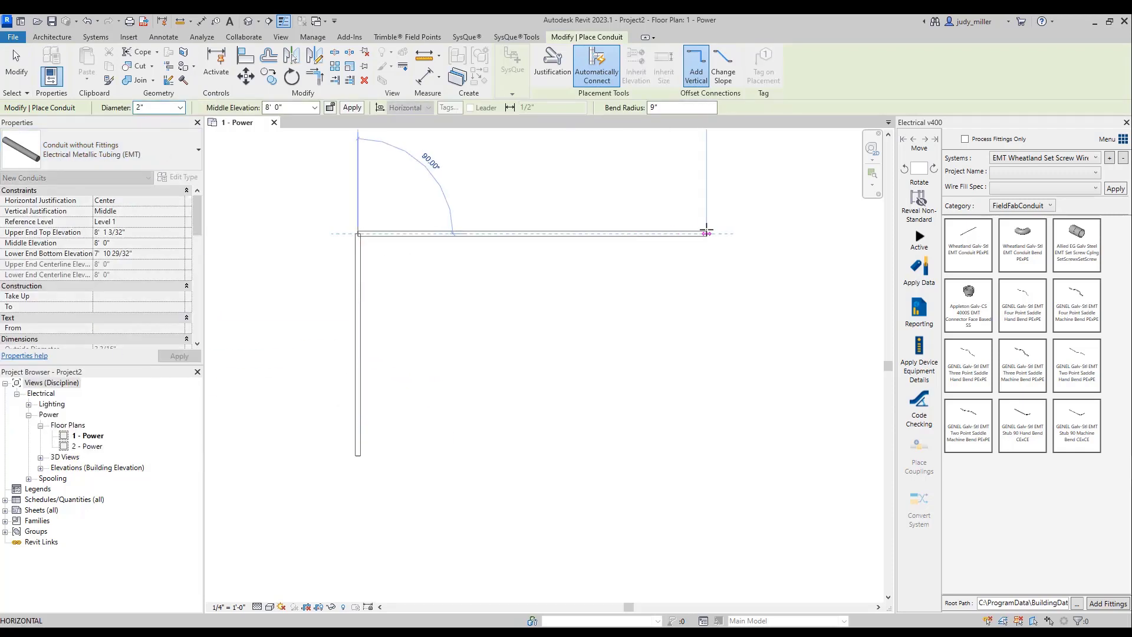
click(707, 234)
scroll(469, 353, down, 6)
scroll(538, 223, up, 3)
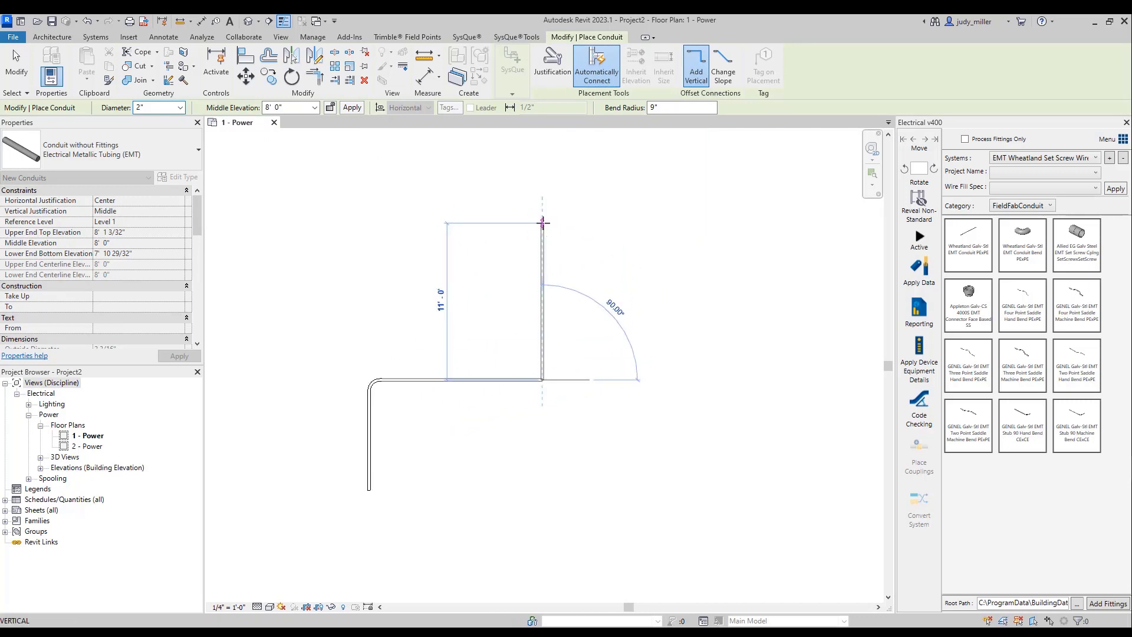
click(542, 223)
click(742, 223)
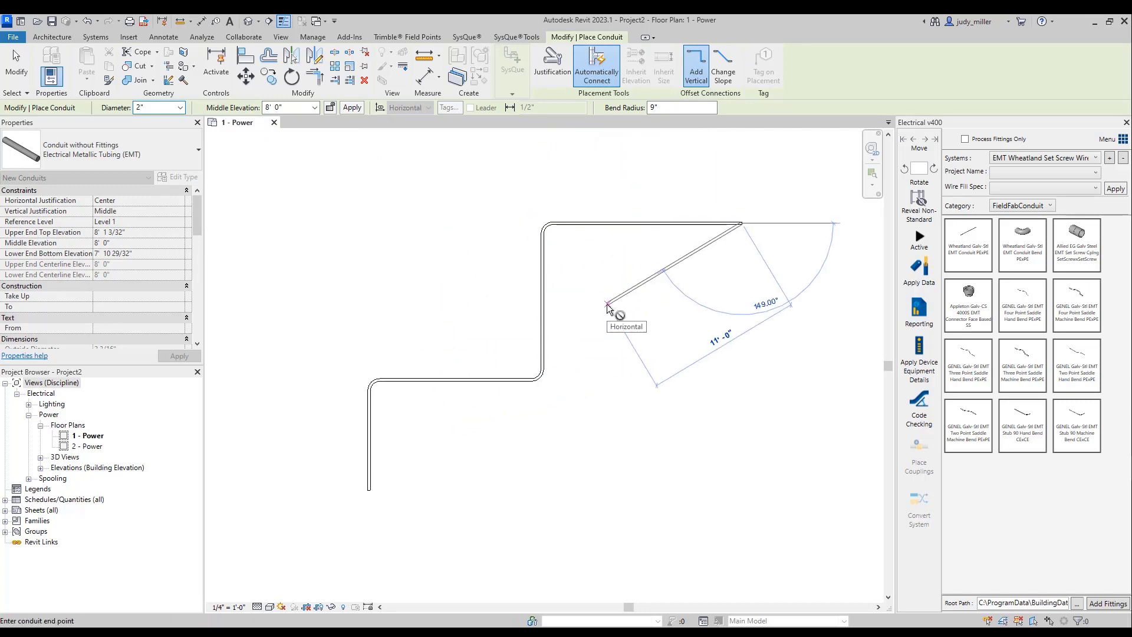
key(Escape)
key(Escape)
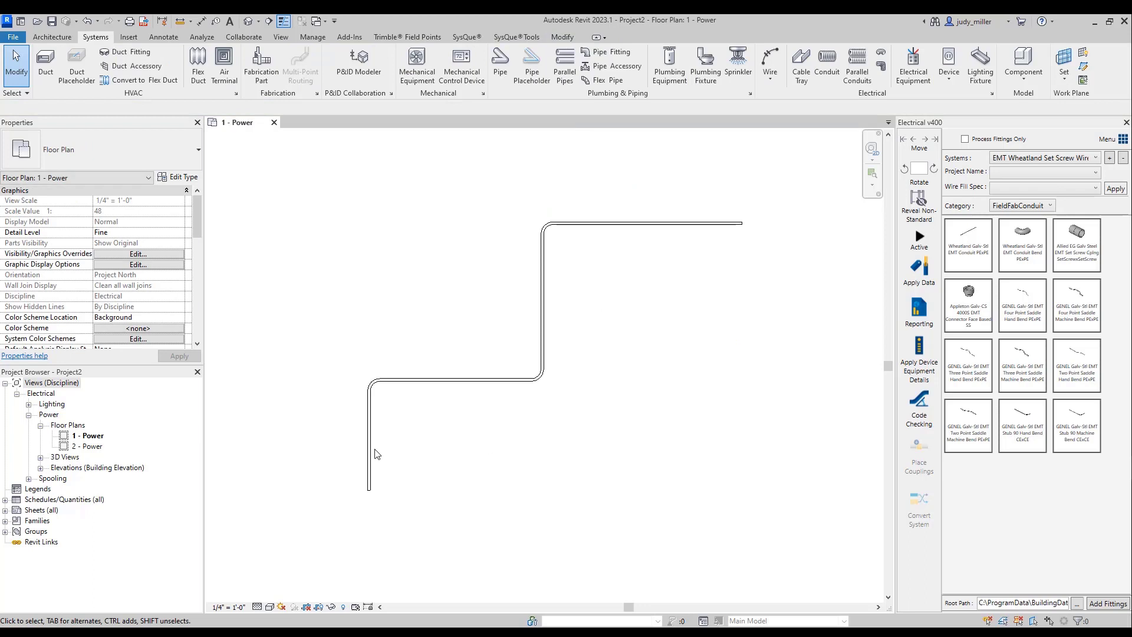
- Select the whole connected conduit run to check its "To" and "From" properties, and clear the selection
key(Tab)
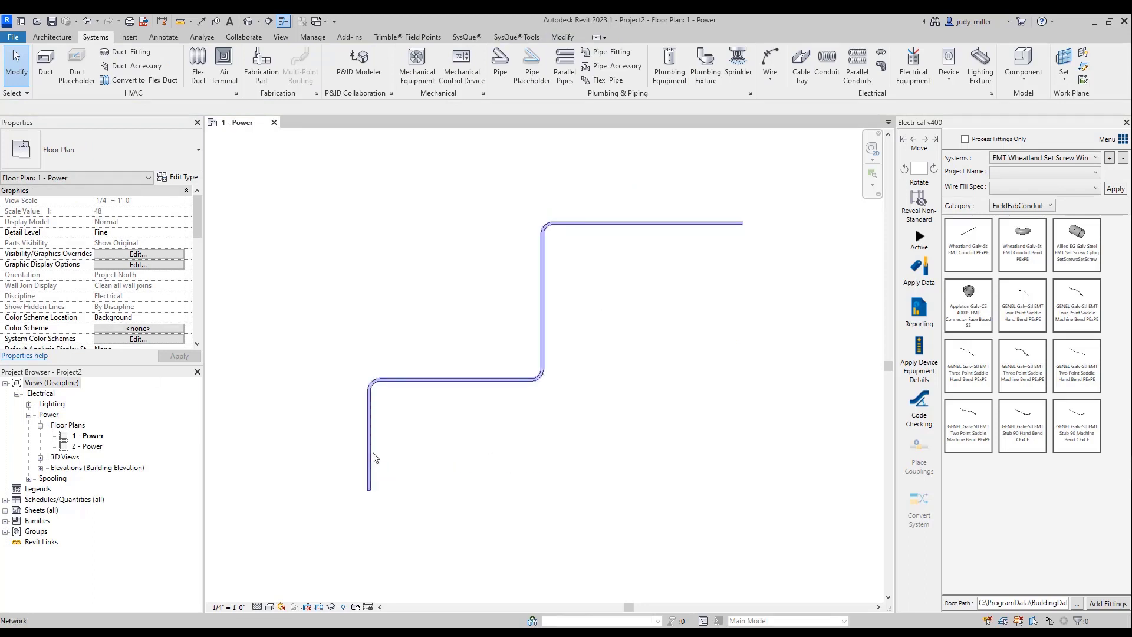
click(374, 458)
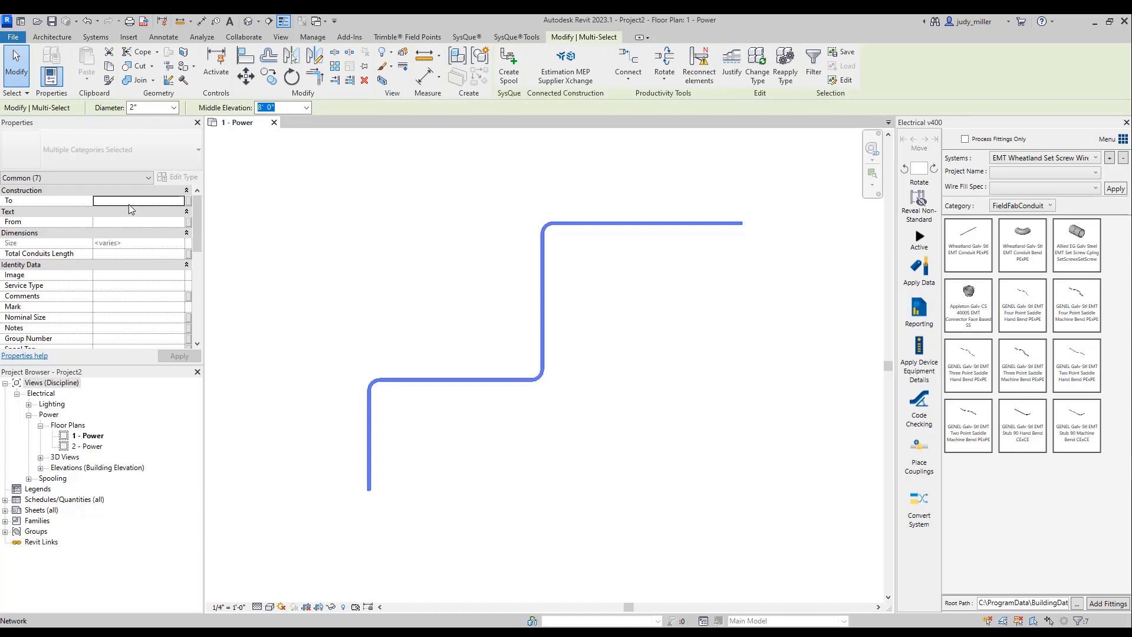
click(403, 256)
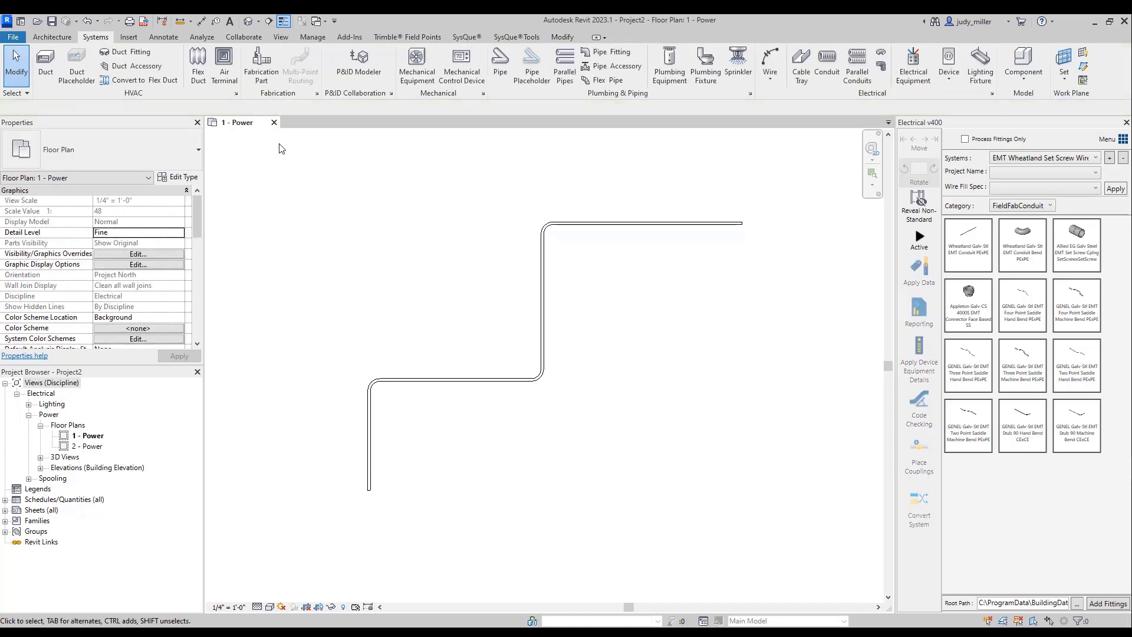
click(323, 37)
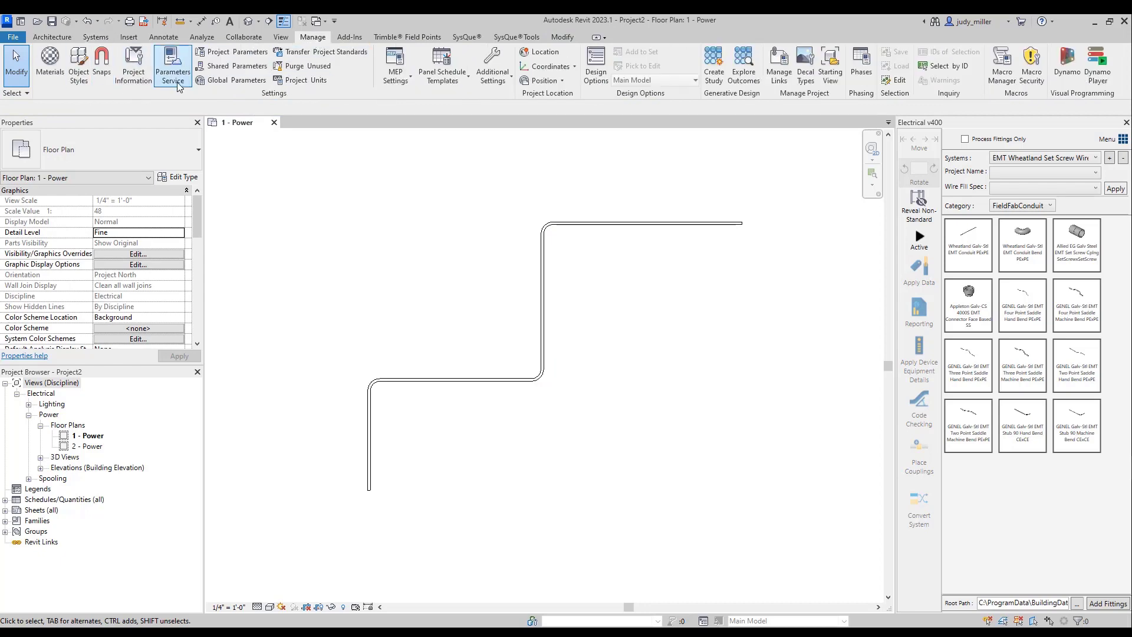
click(133, 65)
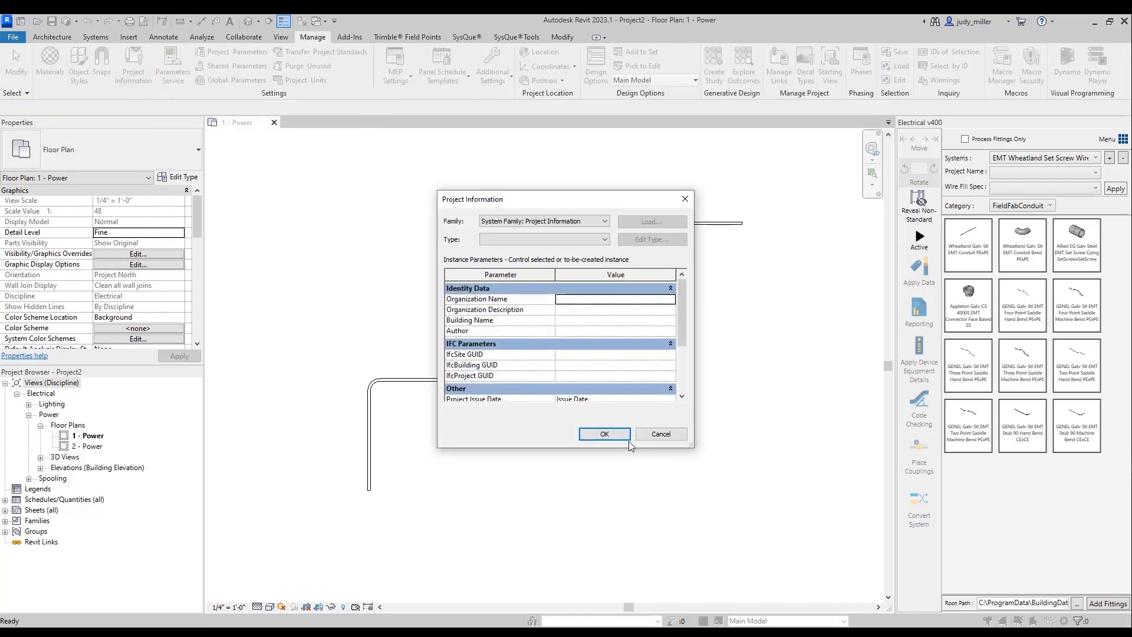
click(658, 434)
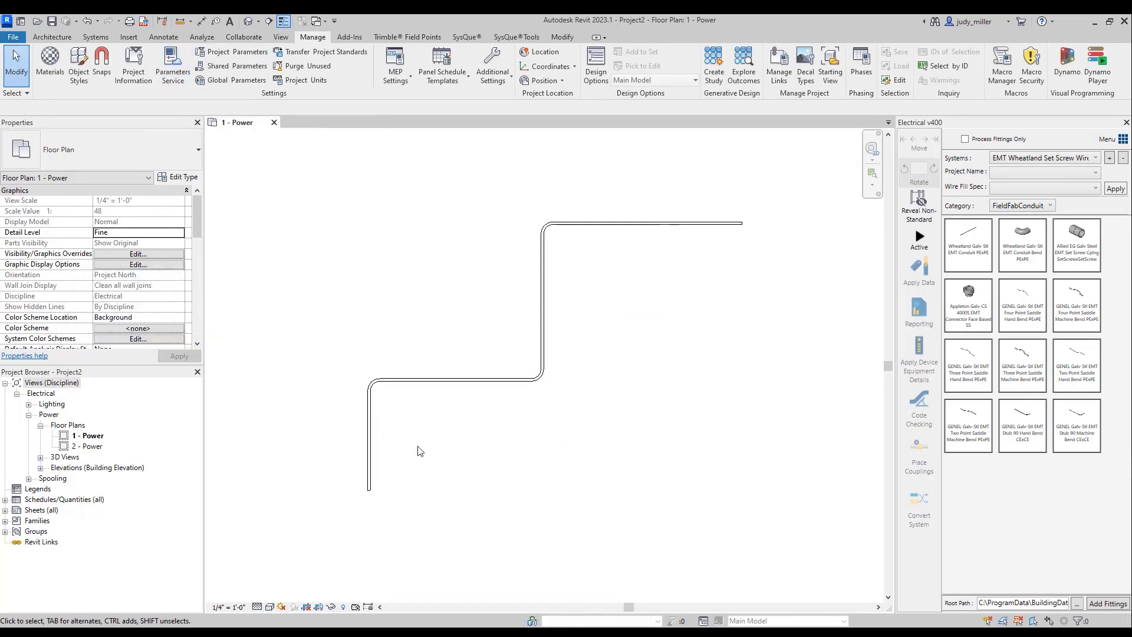
- Select the whole connected conduit run and set its "To" parameter to To and its "From" parameter to From
key(Tab)
click(372, 453)
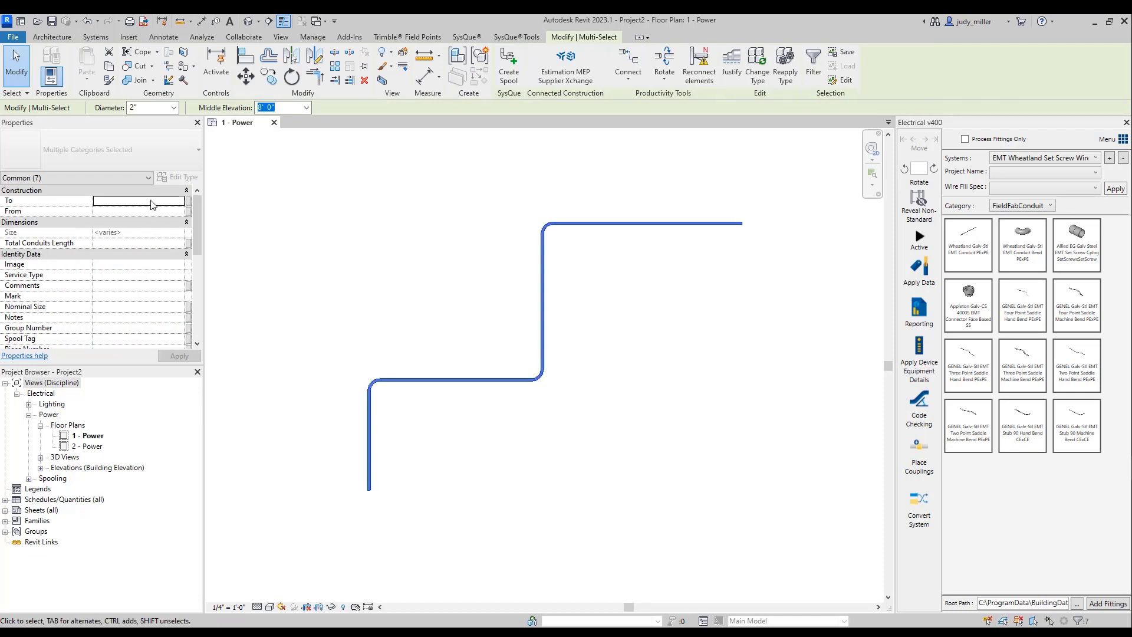
click(152, 205)
text(To)
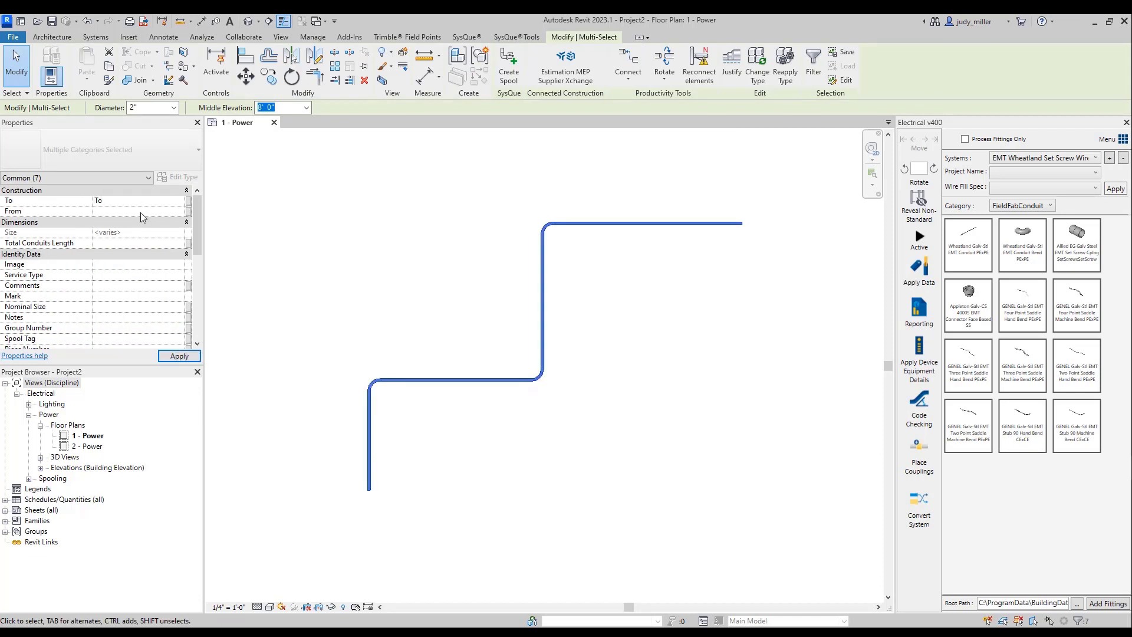
click(141, 212)
text(From)
click(267, 249)
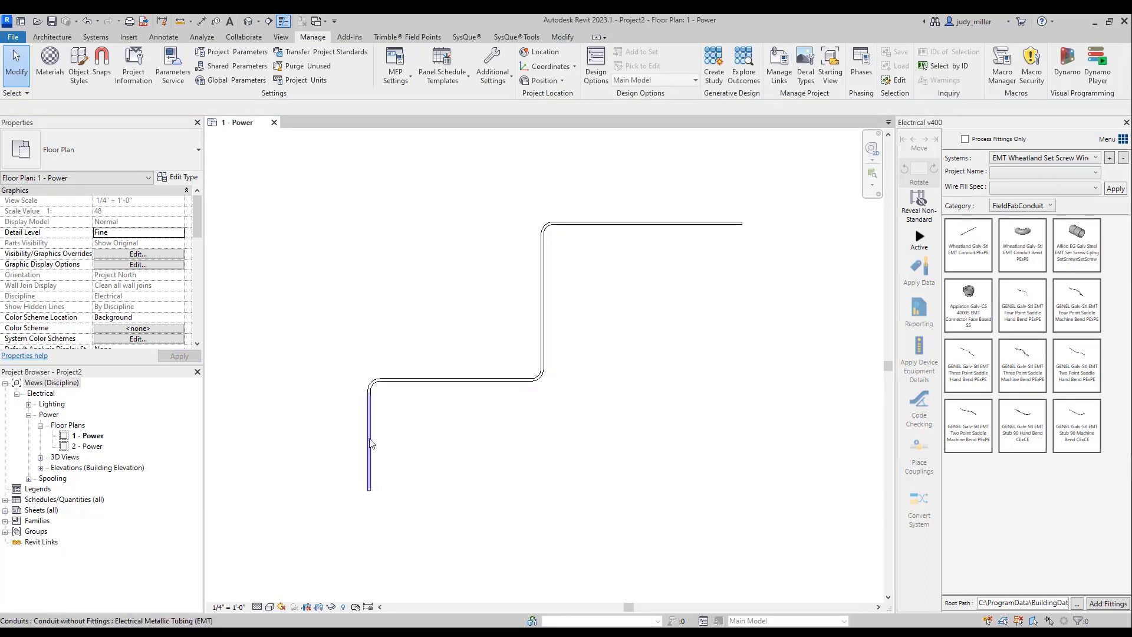
- Reselect the whole conduit run to check its "To" and "From" values, and clear the selection
key(Tab)
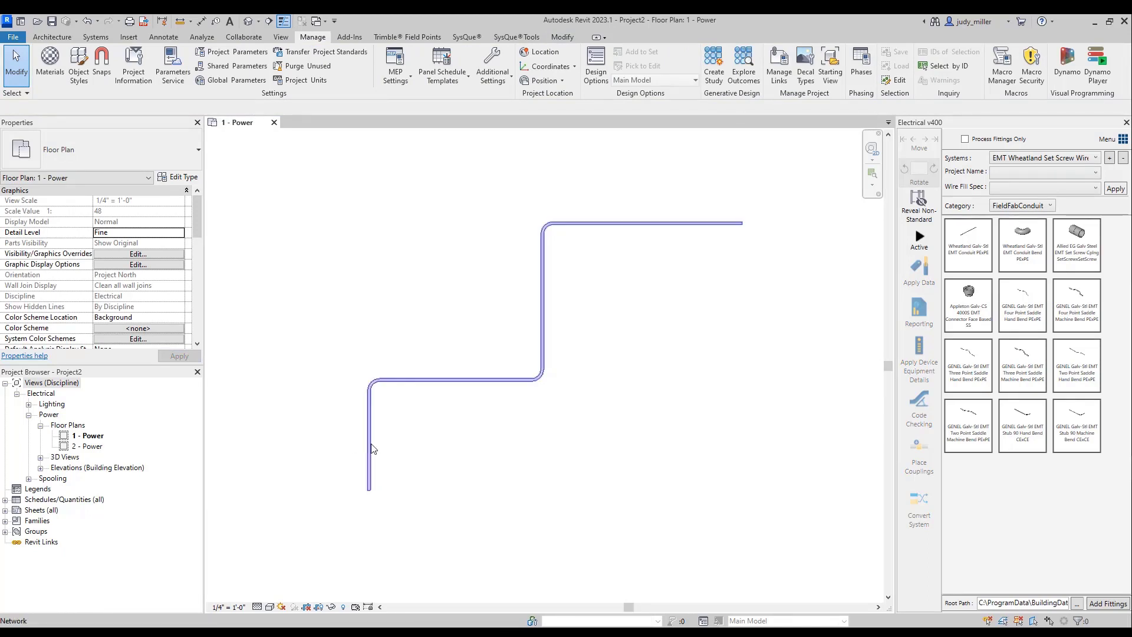
click(306, 297)
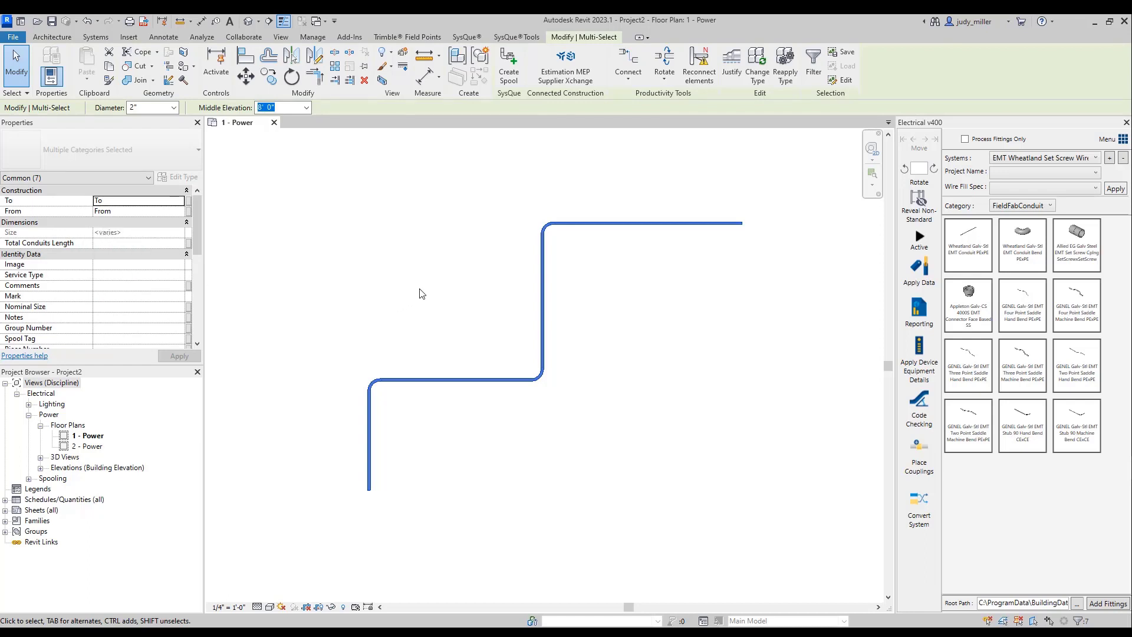
key(Escape)
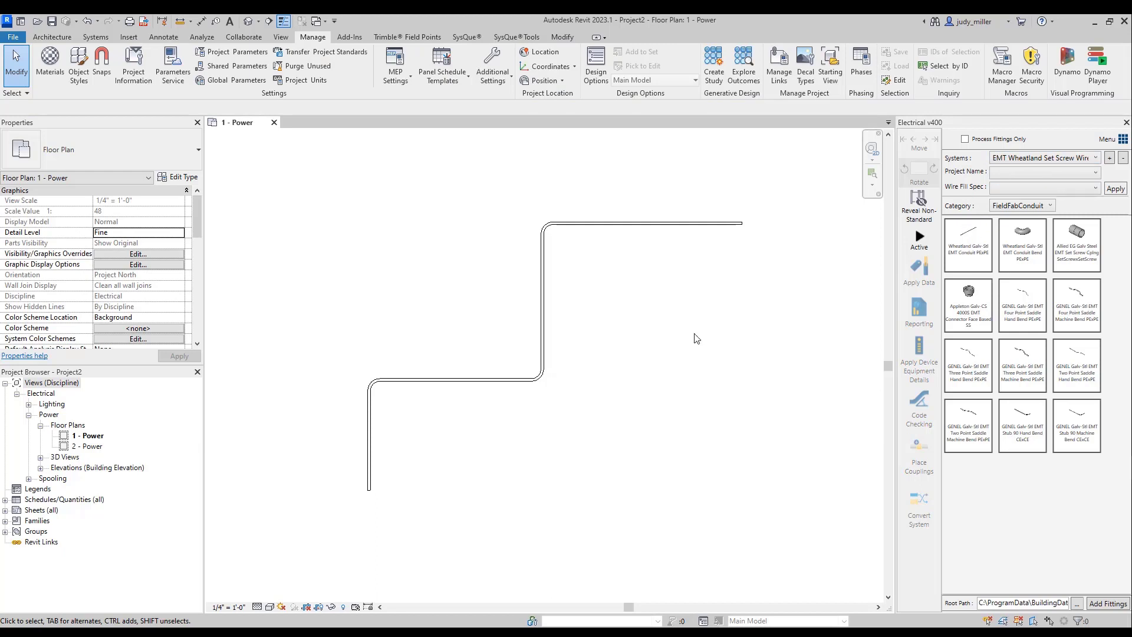
- Convert the whole conduit run to the EMT Wheatland Set Screw Wirefill system without retaining the existing object data
key(Tab)
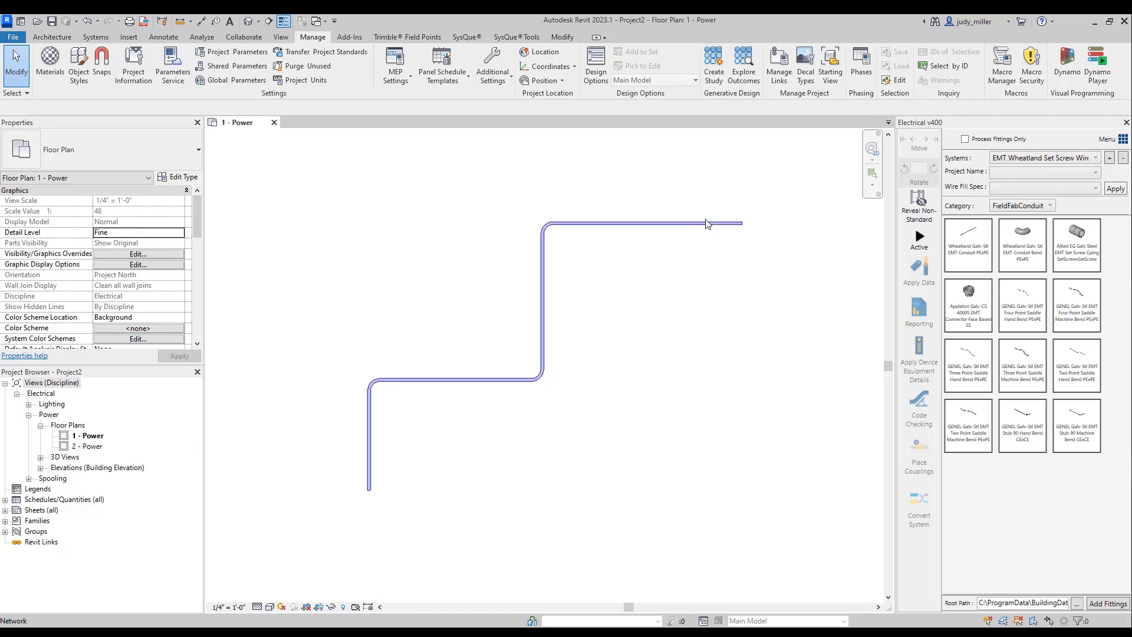
click(708, 224)
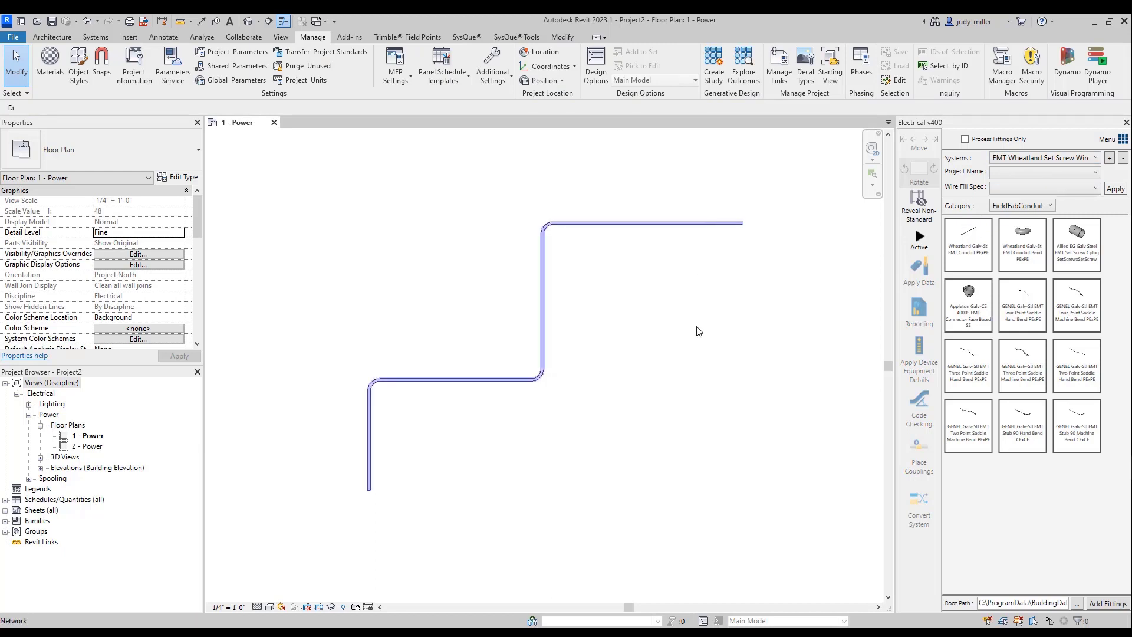
click(917, 502)
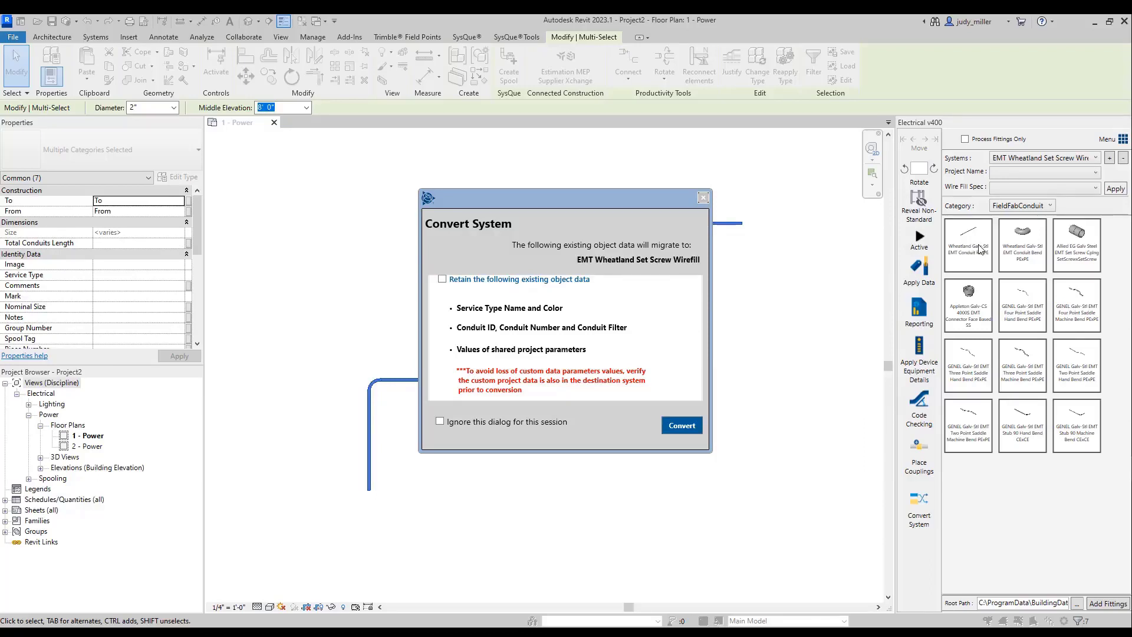
click(683, 431)
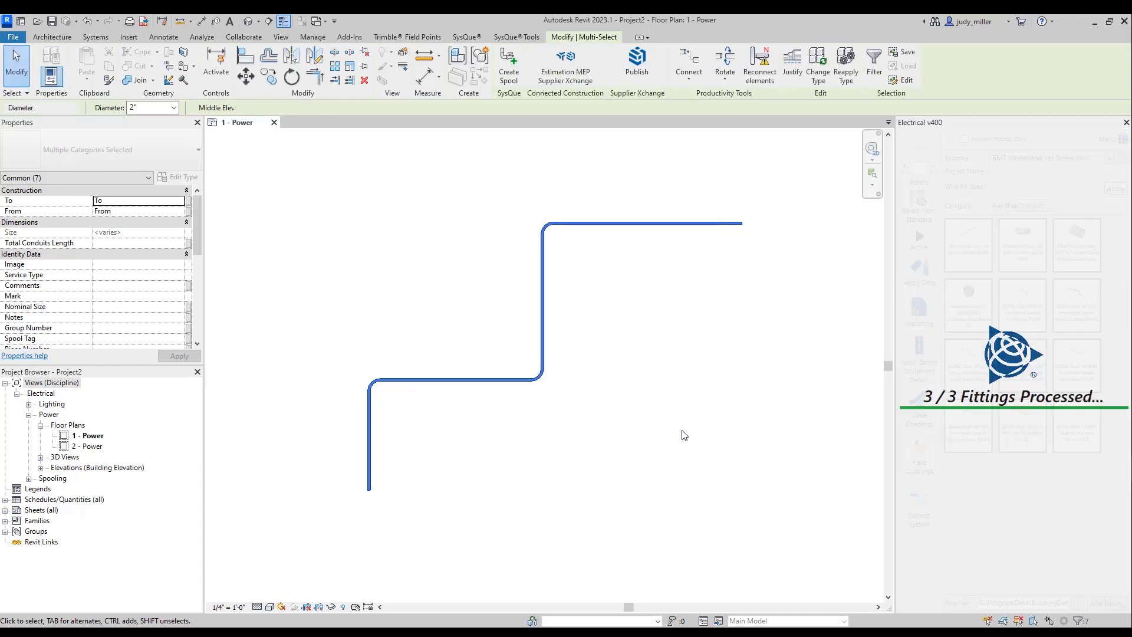
- Select the converted conduit run and examine its "To" and "From" parameters
click(490, 442)
click(369, 452)
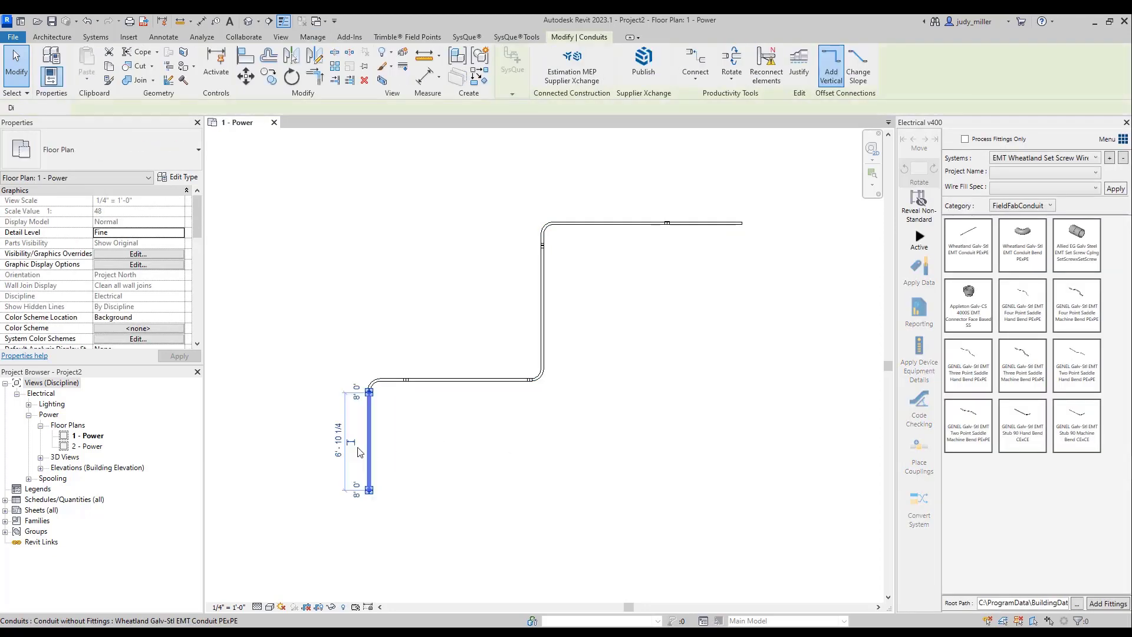
click(426, 435)
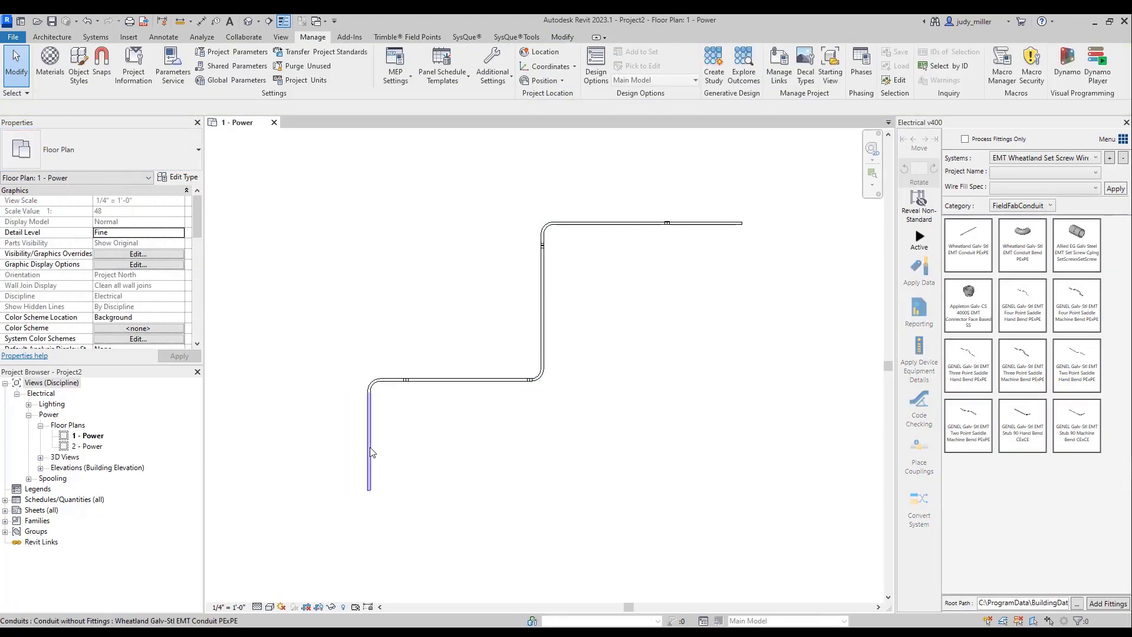
click(371, 453)
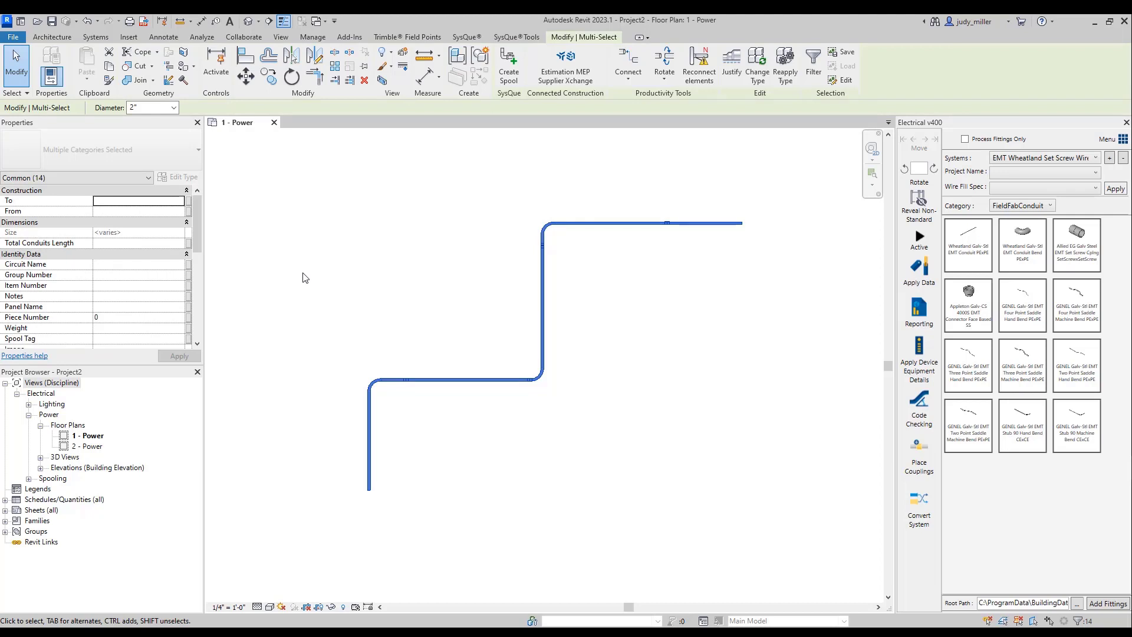
- Undo the system conversion of the conduit run and reselect the original run to check it
click(87, 23)
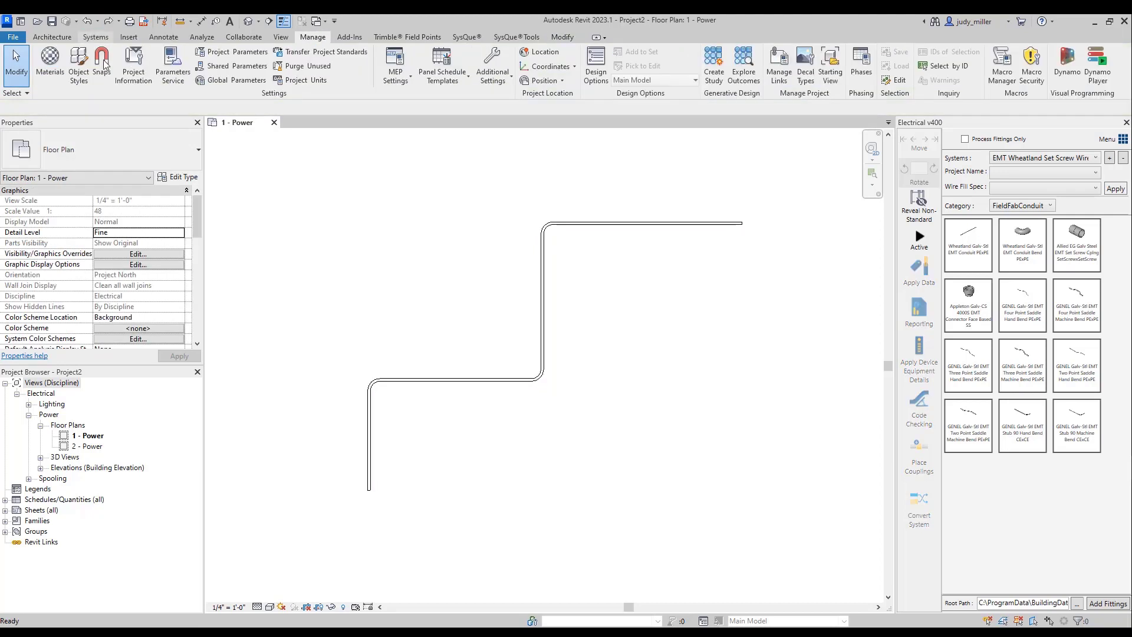
click(609, 223)
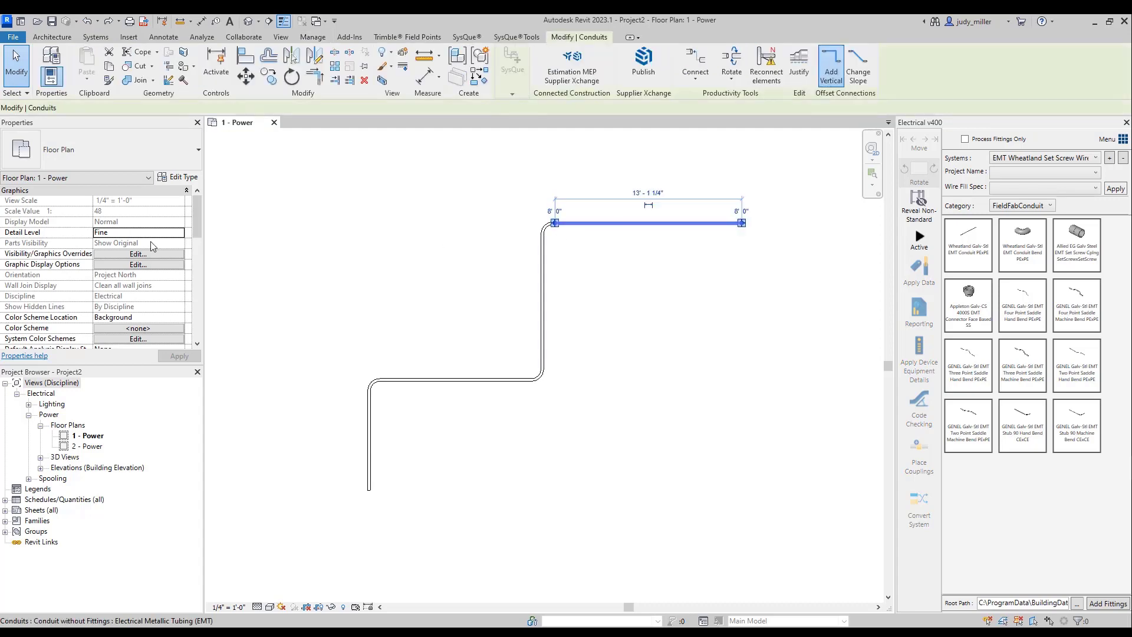
click(484, 289)
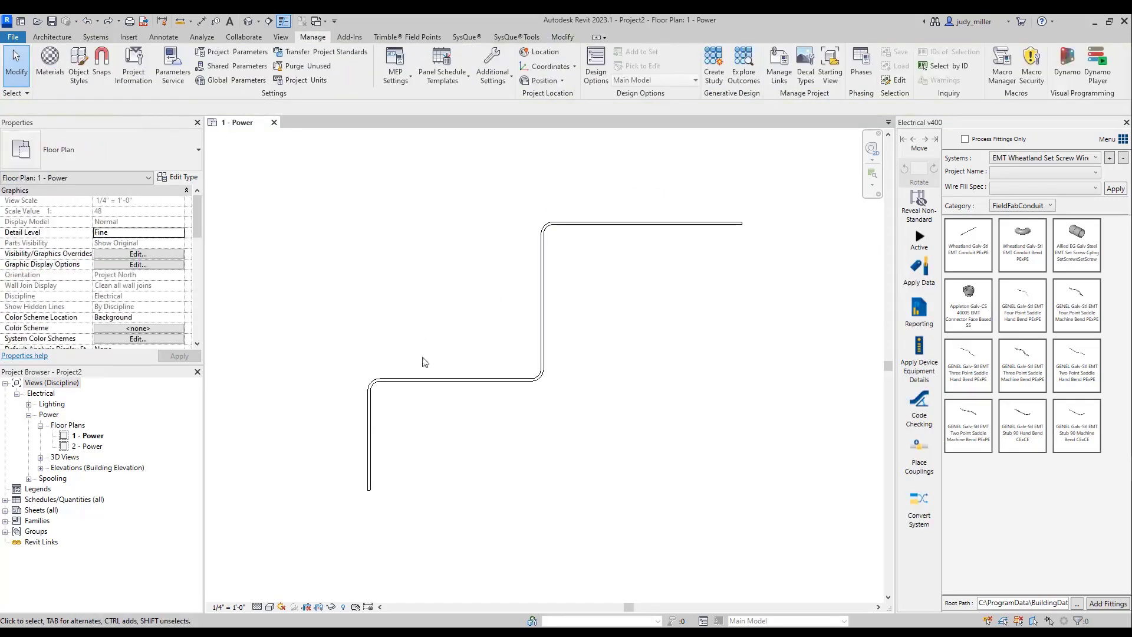
key(Tab)
click(370, 443)
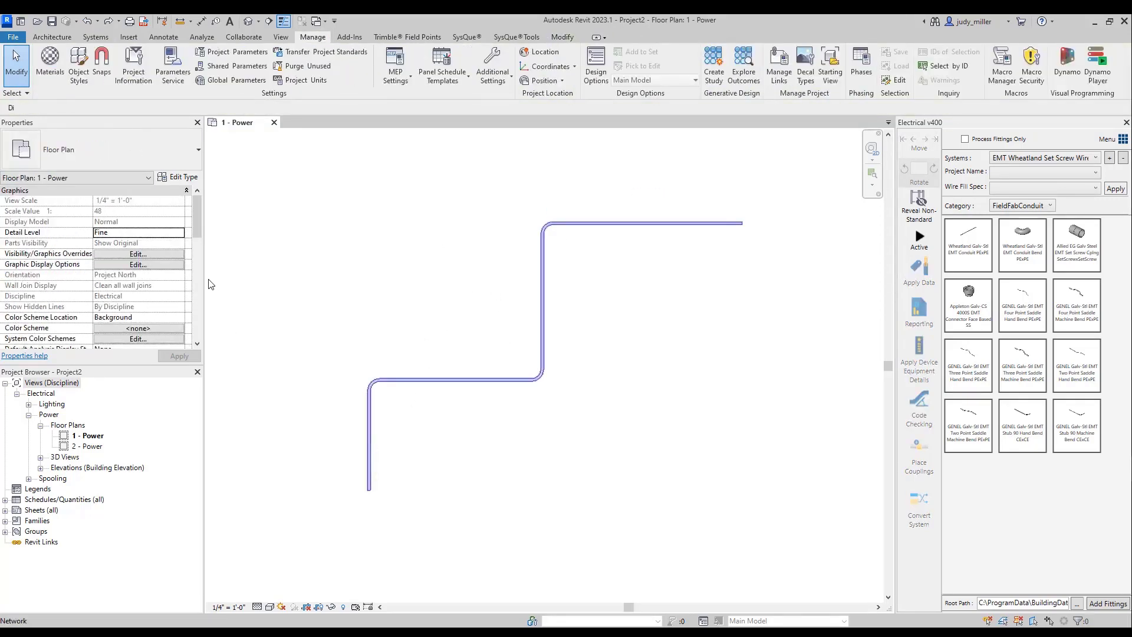
click(437, 245)
- Edit the Wheatland Galv-Stl EMT Conduit PExPE settings, assigning the service type Branch Power with a blue line color
right_click(970, 231)
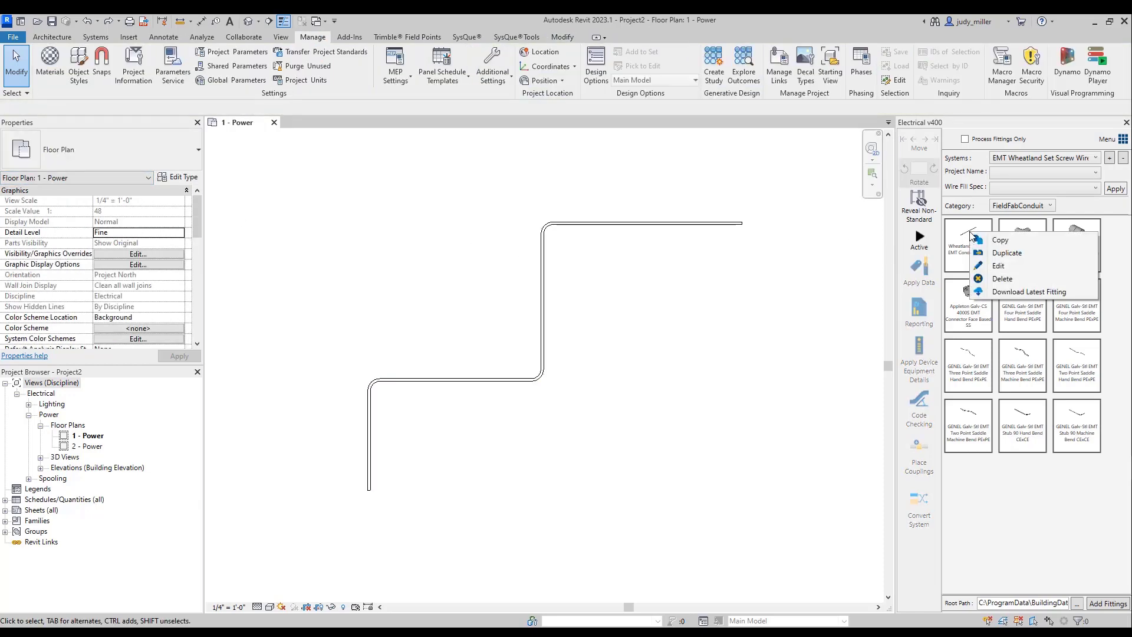
click(996, 265)
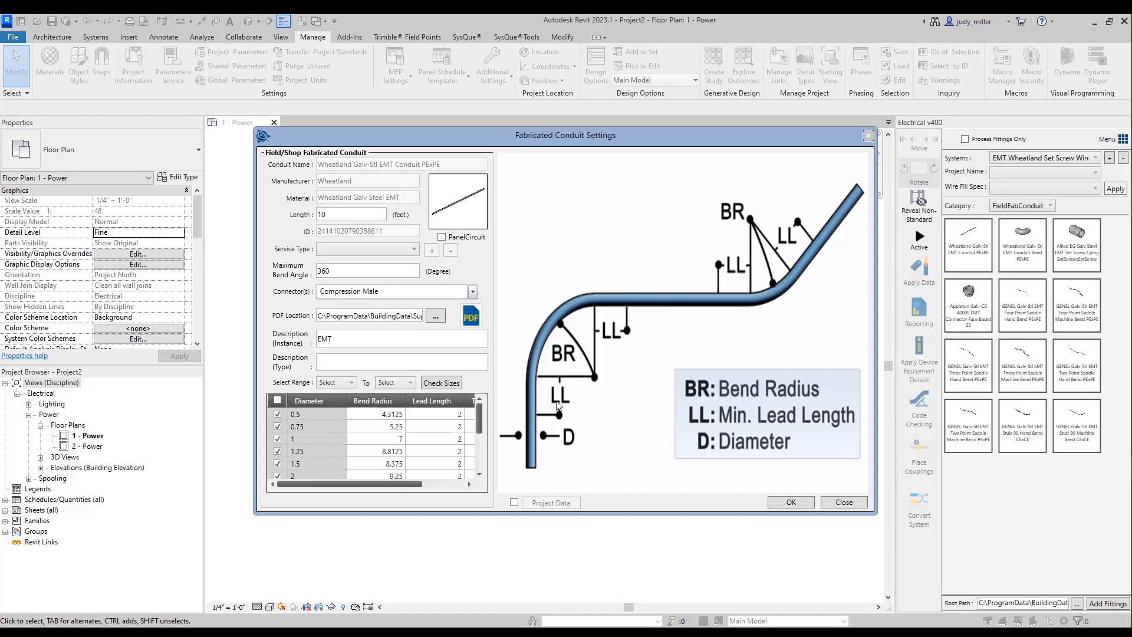
click(360, 249)
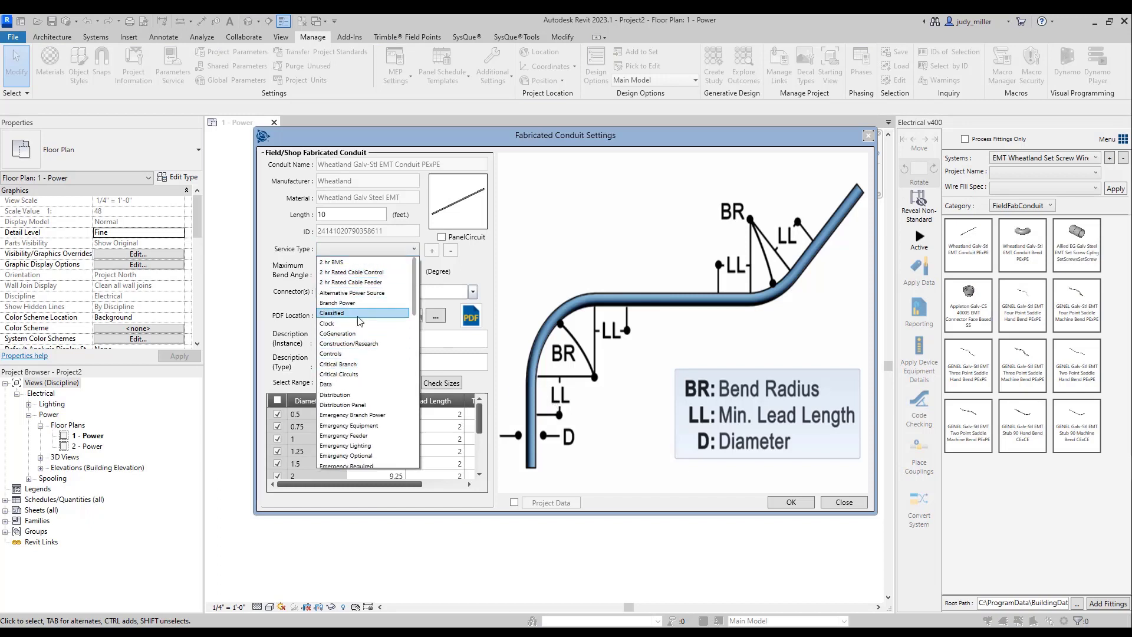
click(354, 303)
click(431, 250)
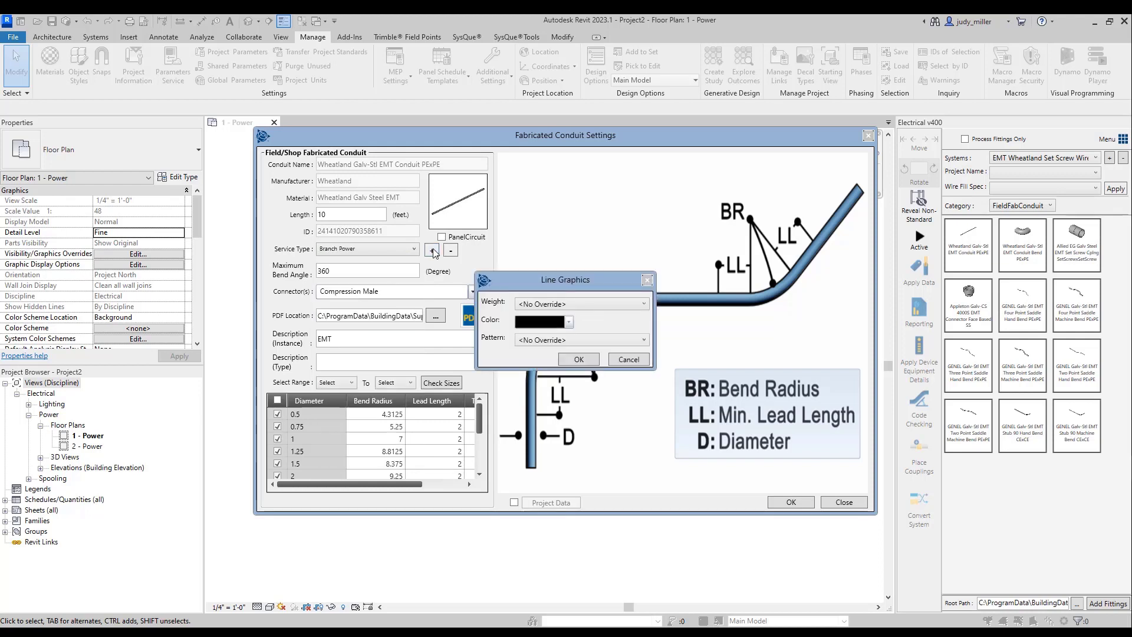
click(569, 322)
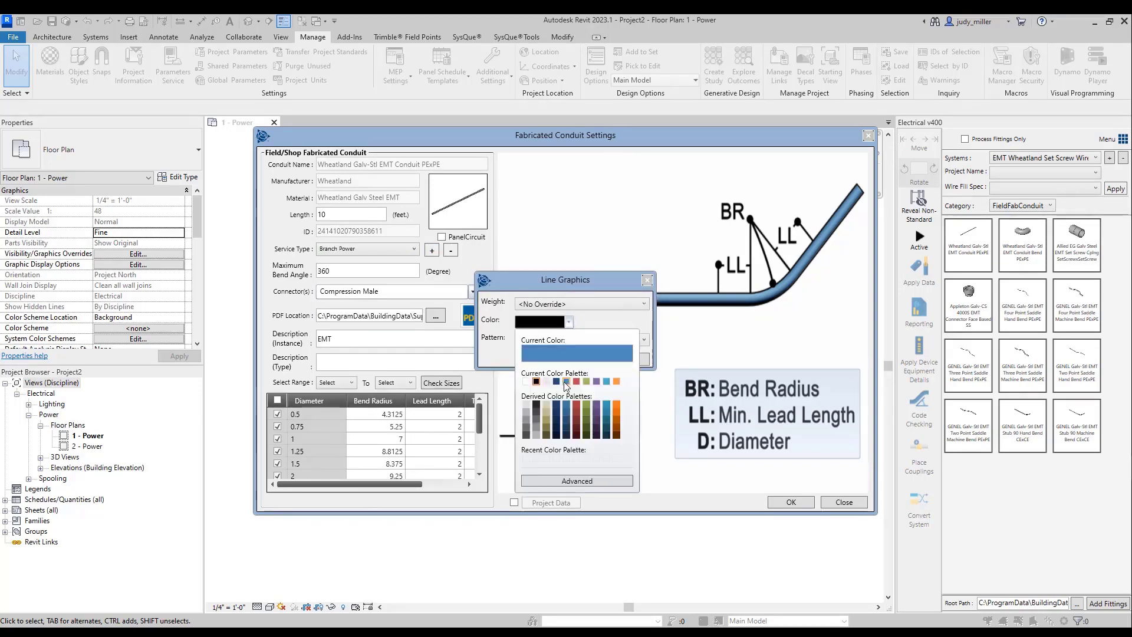
click(568, 384)
click(579, 359)
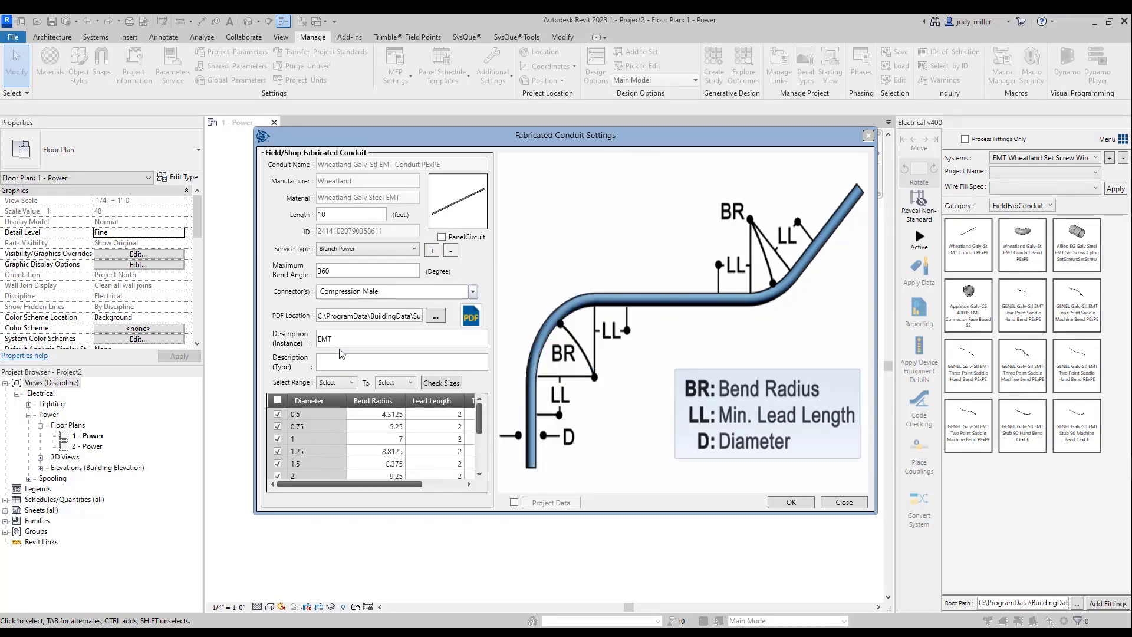
- Enable project data for the Wheatland conduit and add two entries using the project parameters "To" and "From"
click(466, 451)
click(514, 502)
click(545, 504)
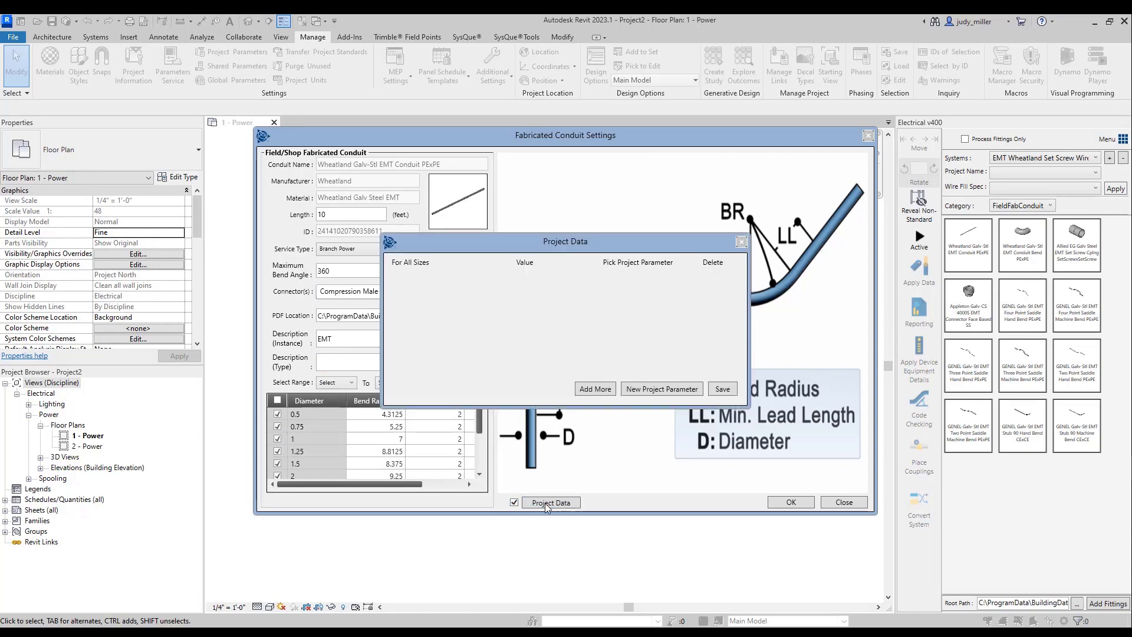
click(597, 384)
click(592, 390)
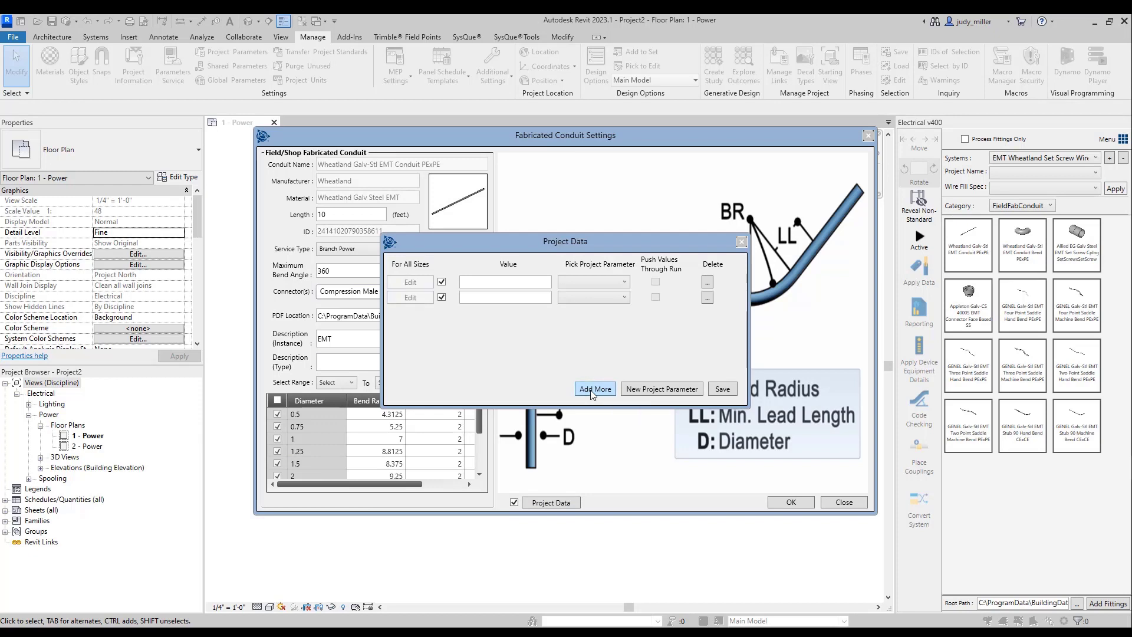
click(625, 284)
click(592, 338)
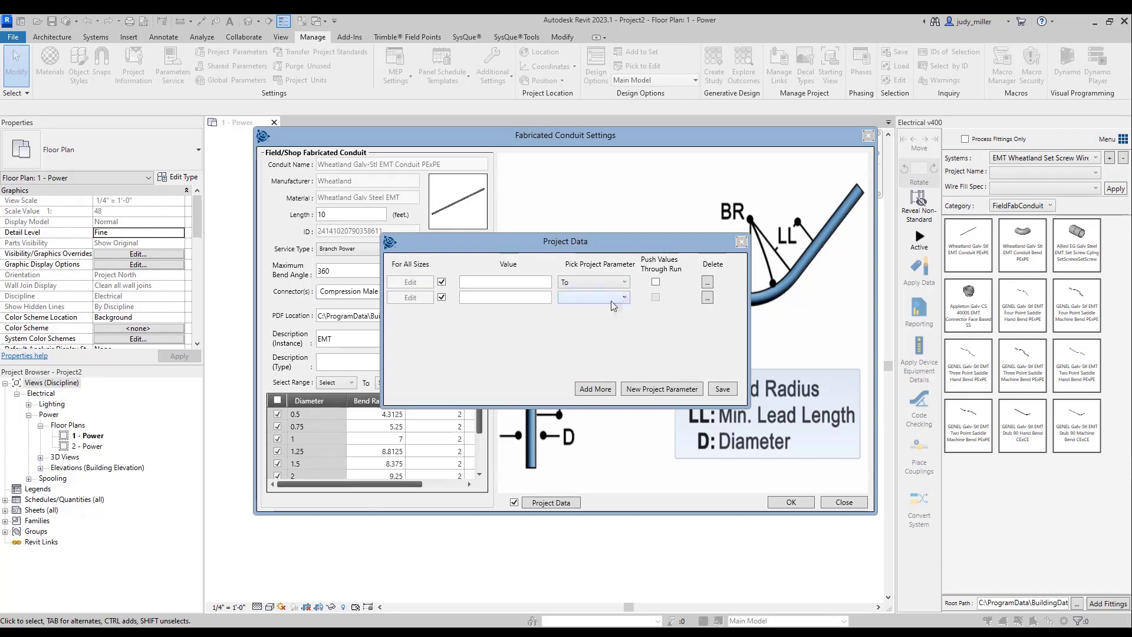
click(626, 301)
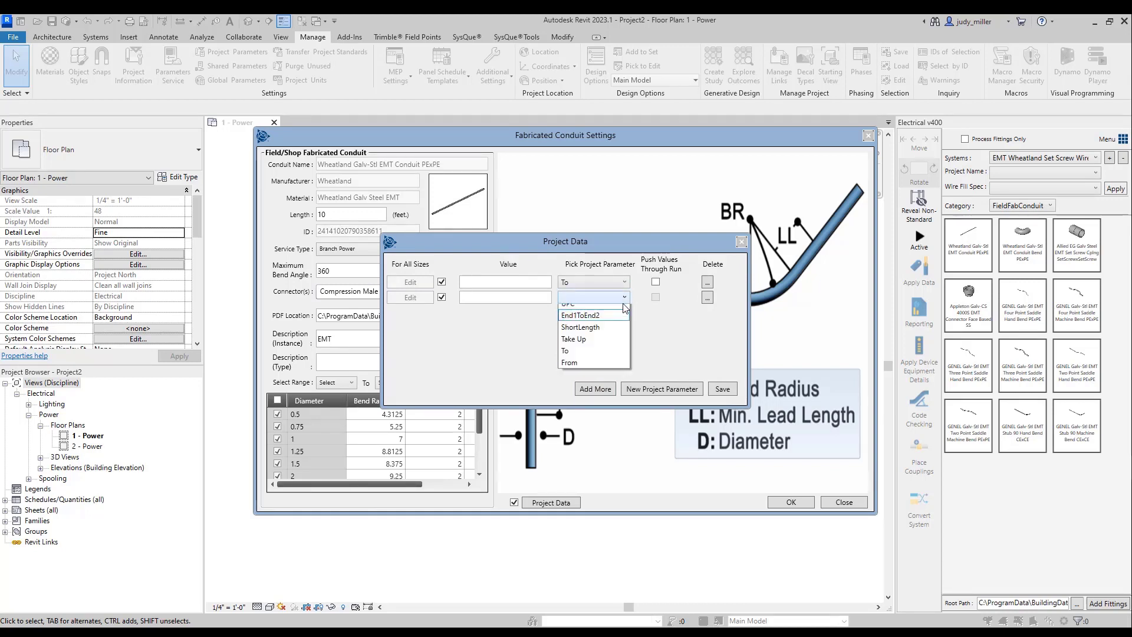
click(575, 370)
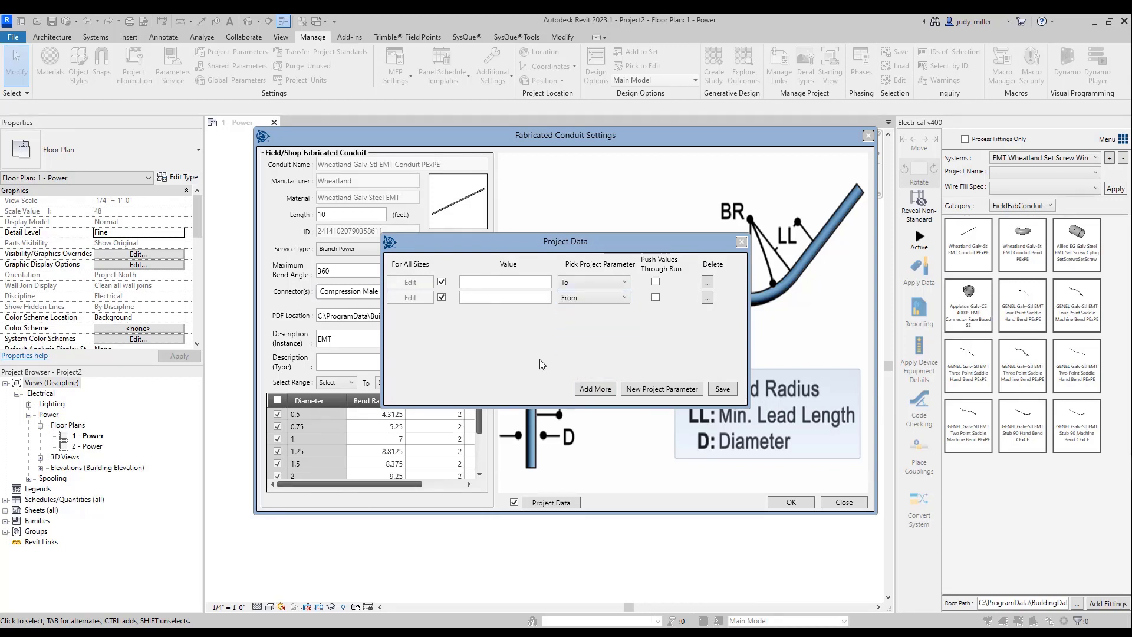
- Turn on pushing values through the run for both "To" and "From", and save the project data and conduit settings
click(656, 283)
click(656, 298)
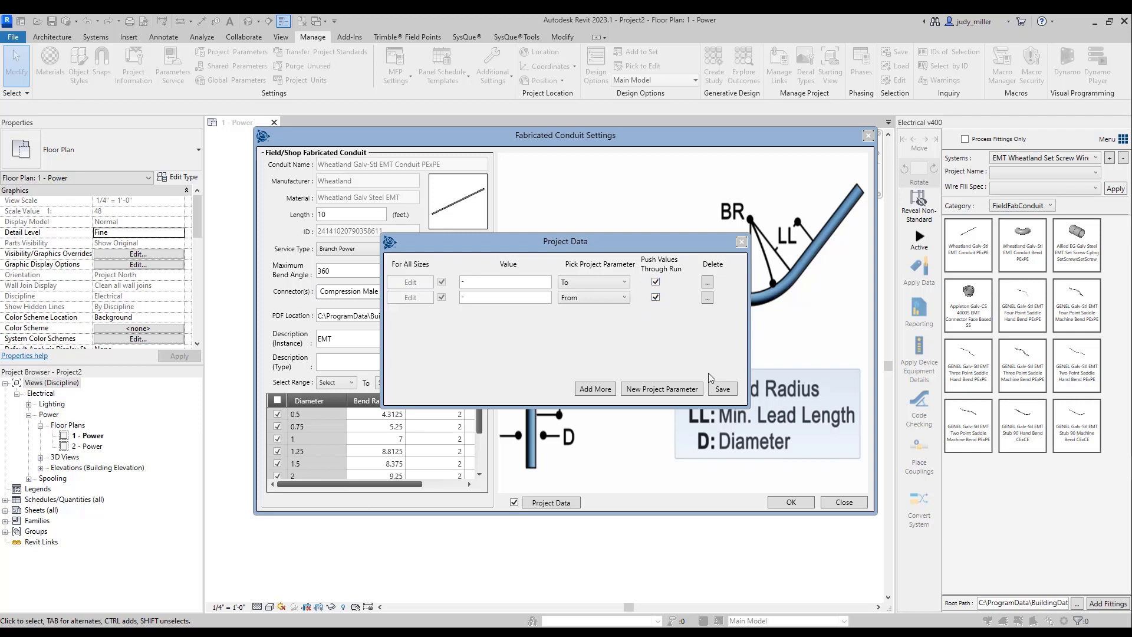
click(723, 389)
click(804, 504)
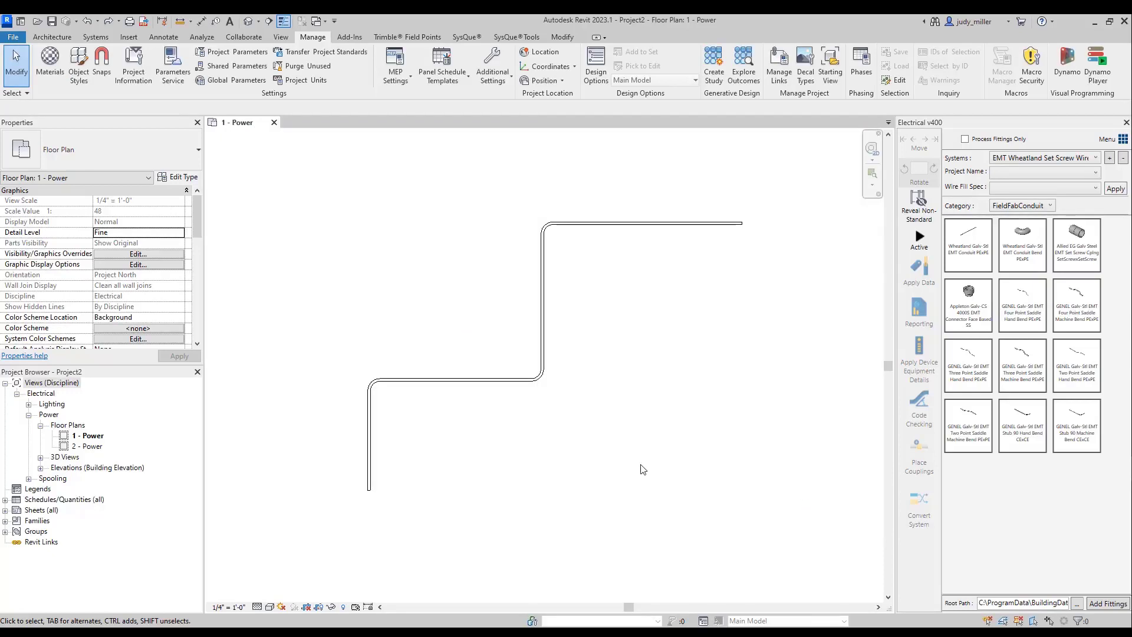
- Convert the whole conduit run to EMT Wheatland Set Screw Wirefill with the existing object data retained
key(Tab)
click(370, 469)
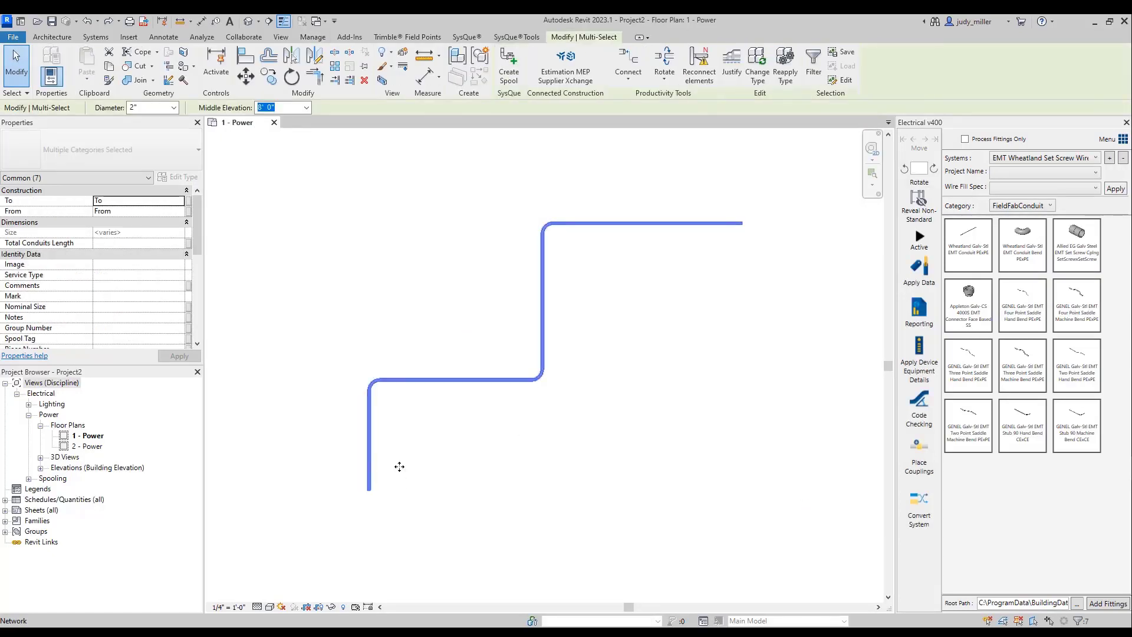
click(920, 498)
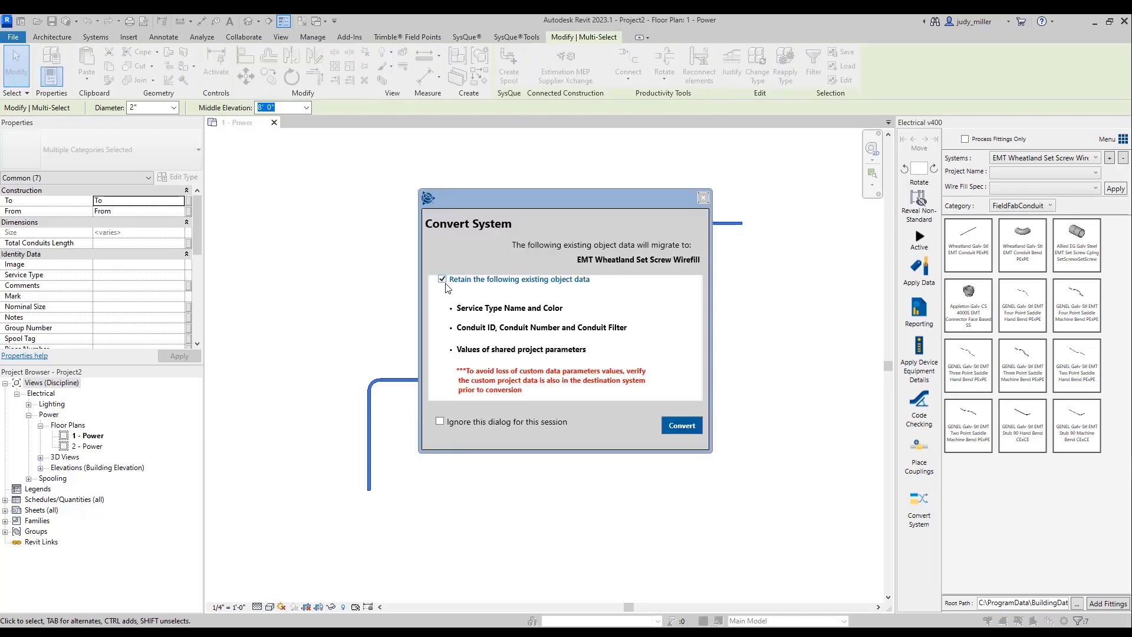
click(683, 429)
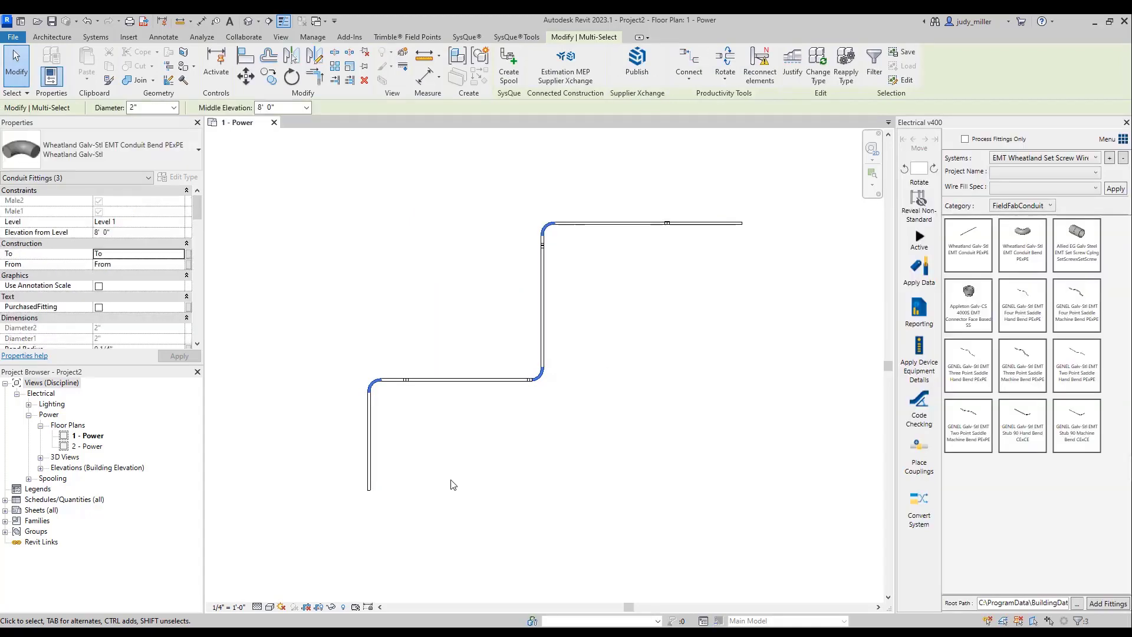
- Check the "To" and "From" values across the whole converted conduit run
click(453, 485)
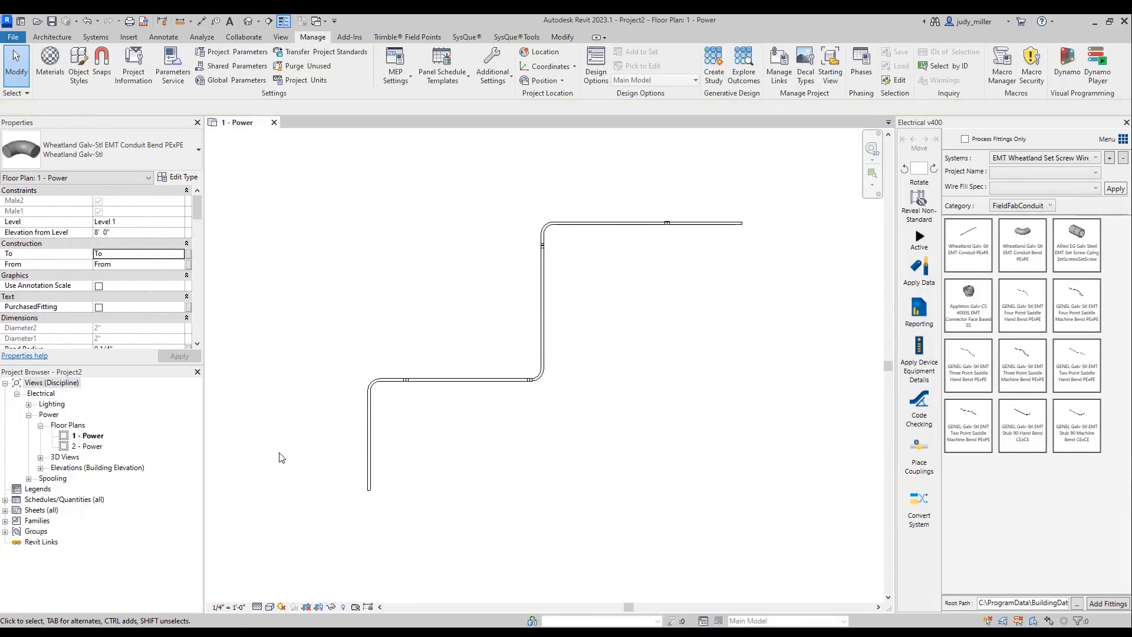
click(369, 467)
key(Tab)
click(369, 468)
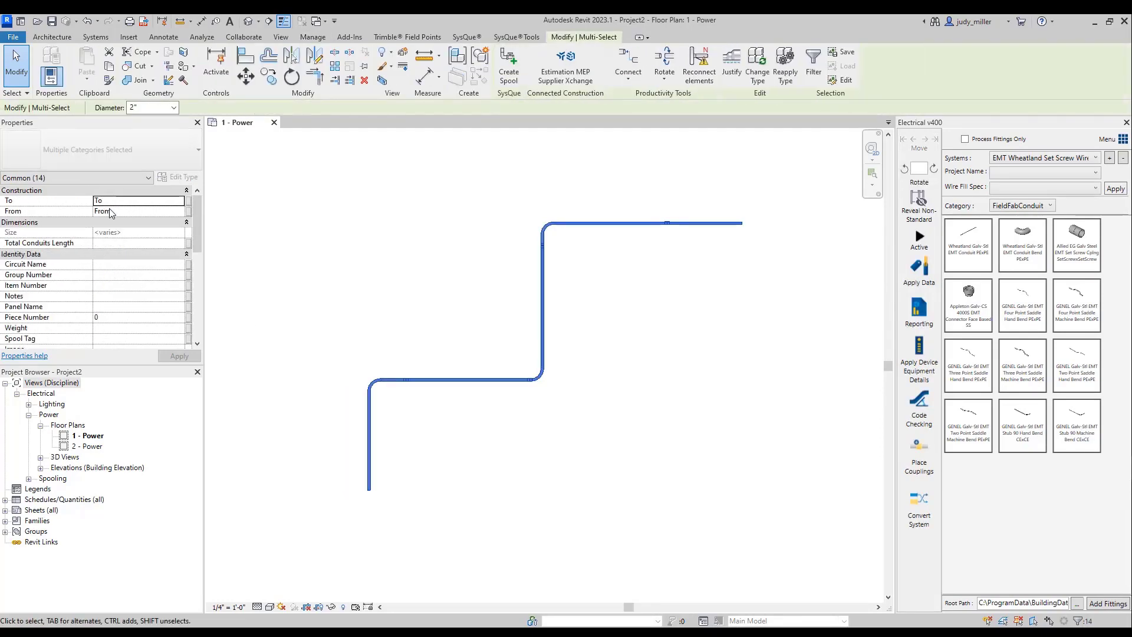
click(401, 263)
- Edit the project data of the Wheatland Galv-Stl EMT Conduit PExPE and add a third entry
right_click(976, 250)
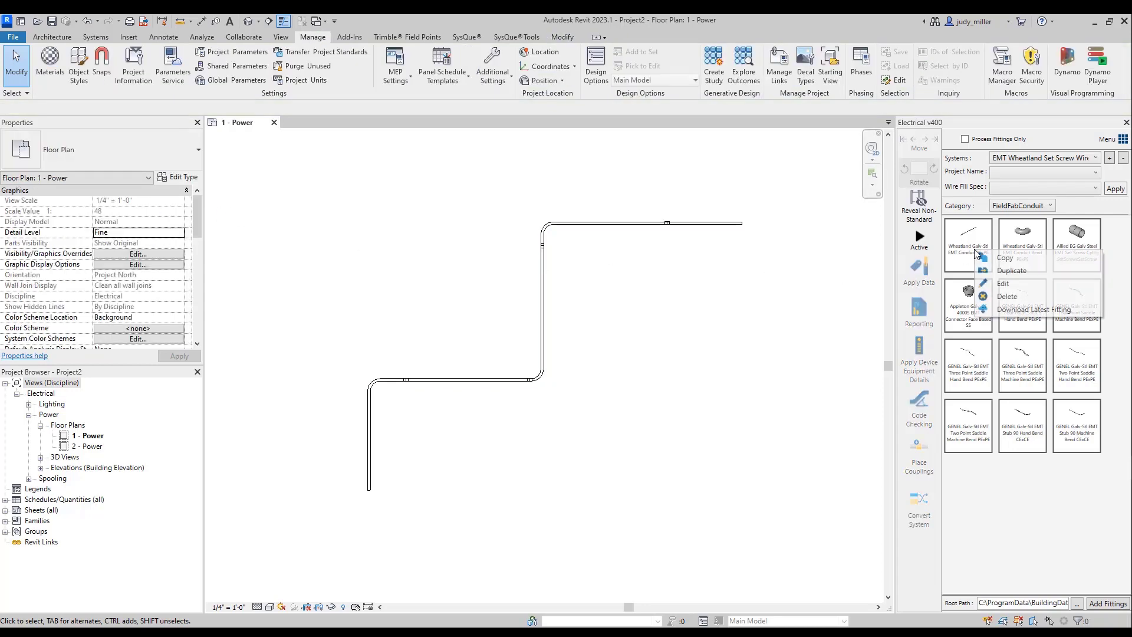
click(1001, 284)
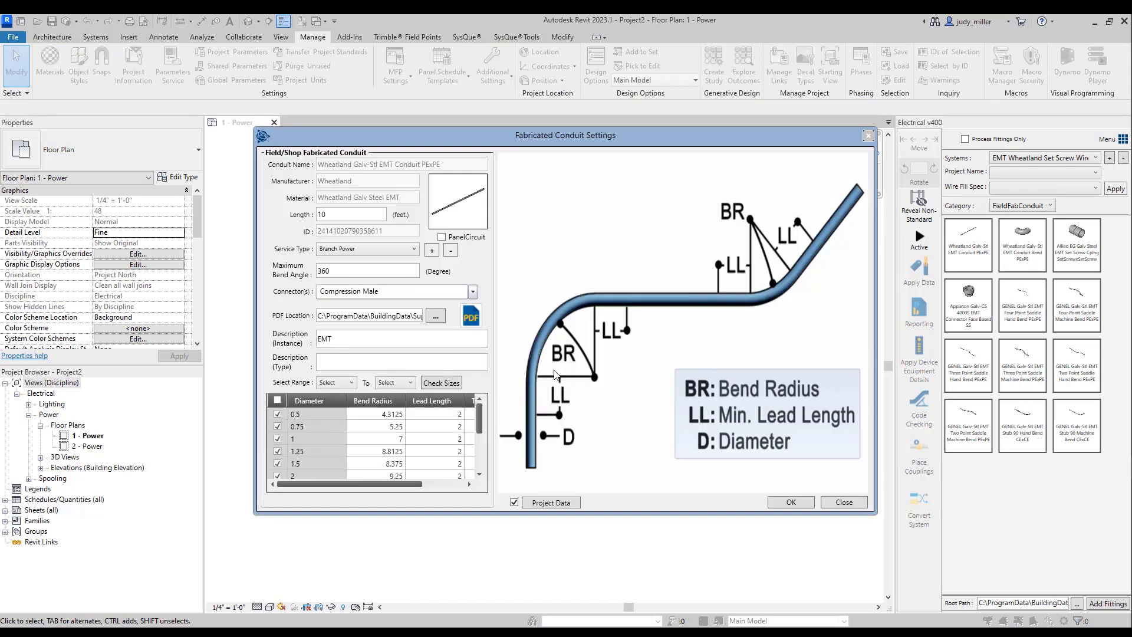
click(557, 502)
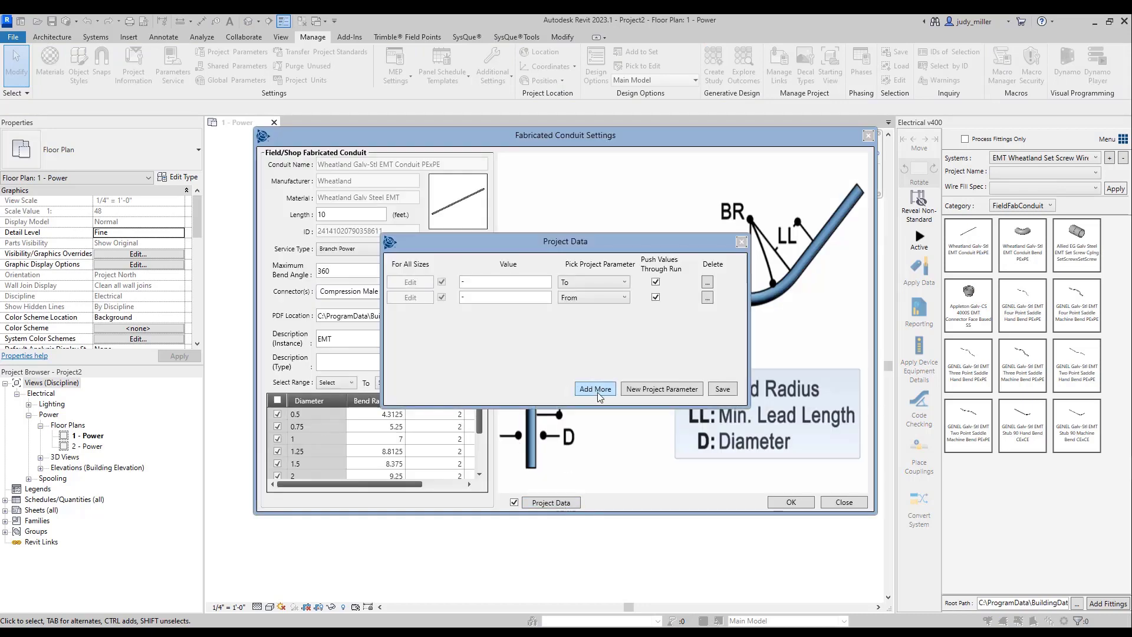
click(598, 390)
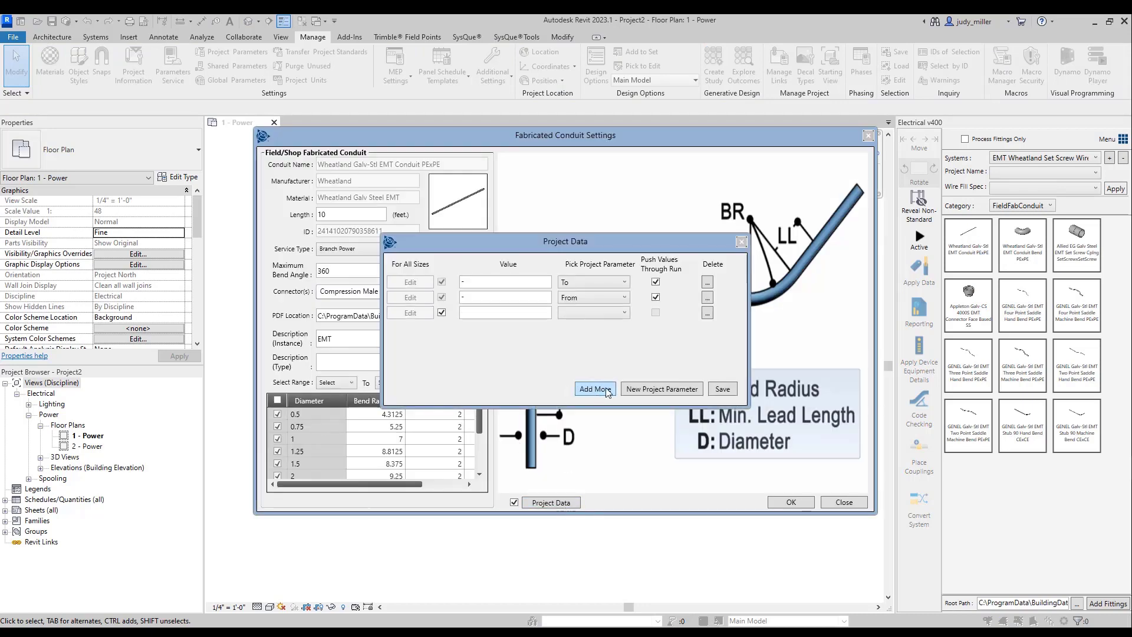
click(625, 314)
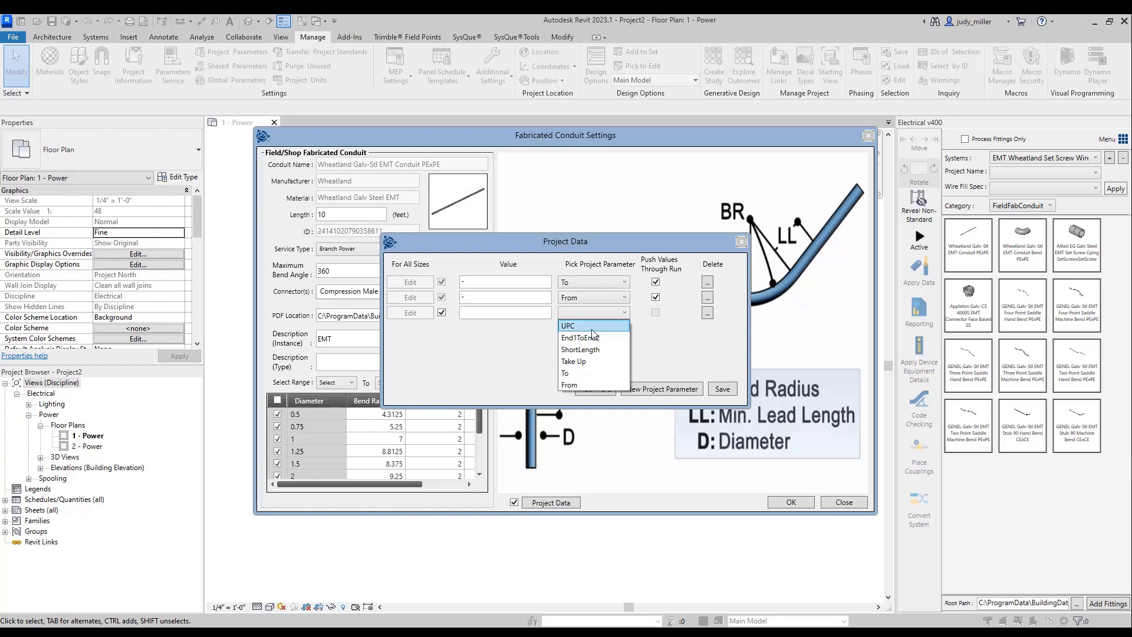
click(502, 371)
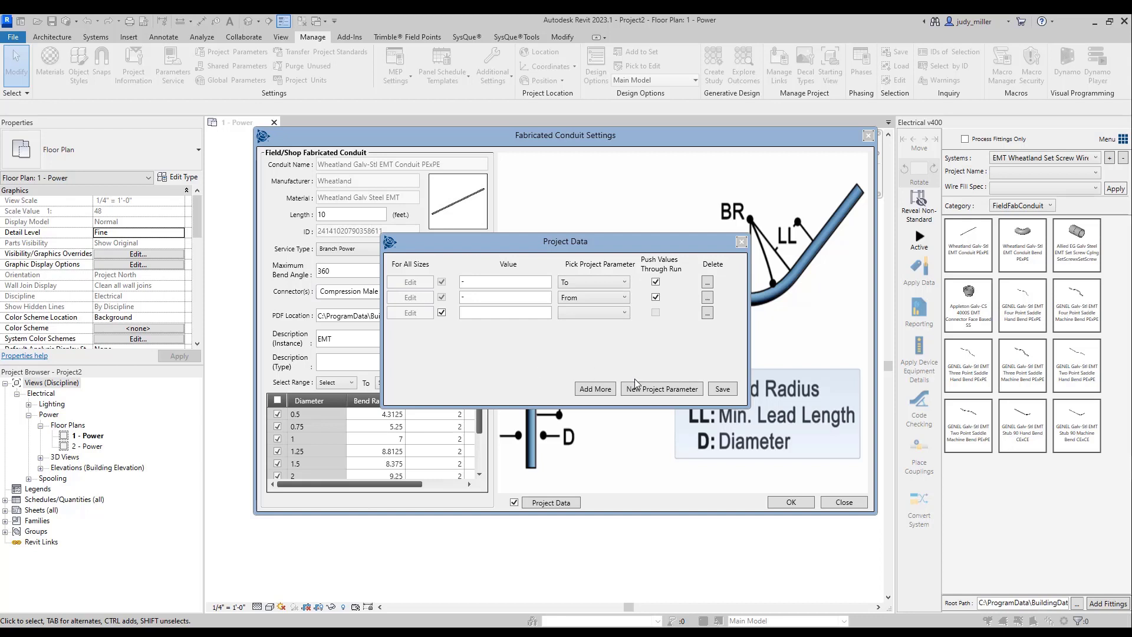
- Start a new shared project parameter named "Parameter5" from the project data
click(697, 391)
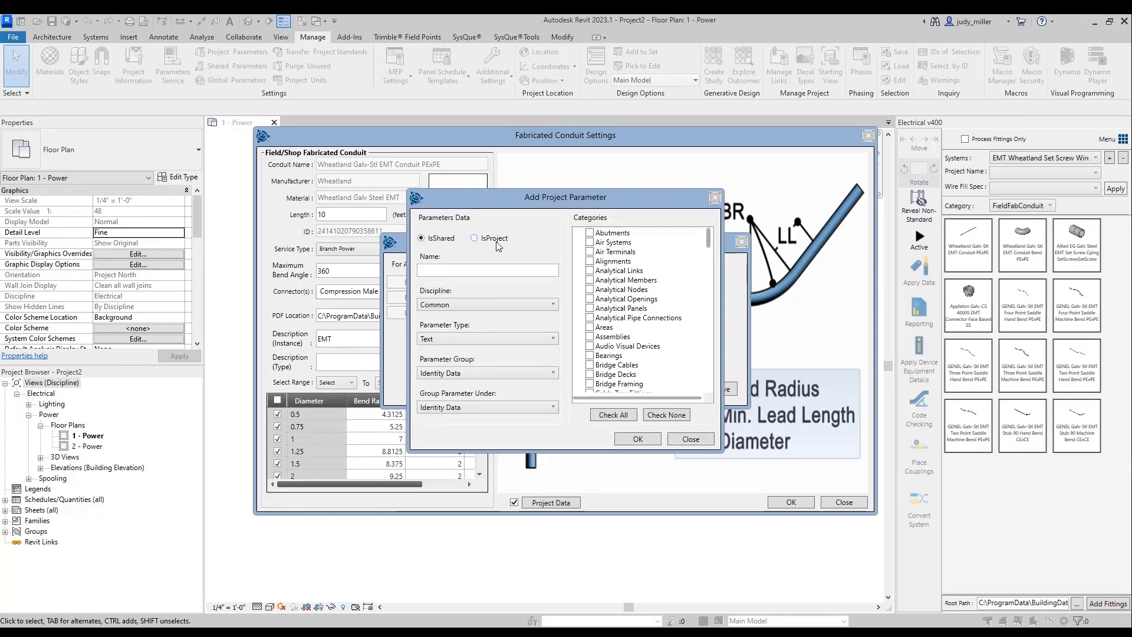
click(474, 274)
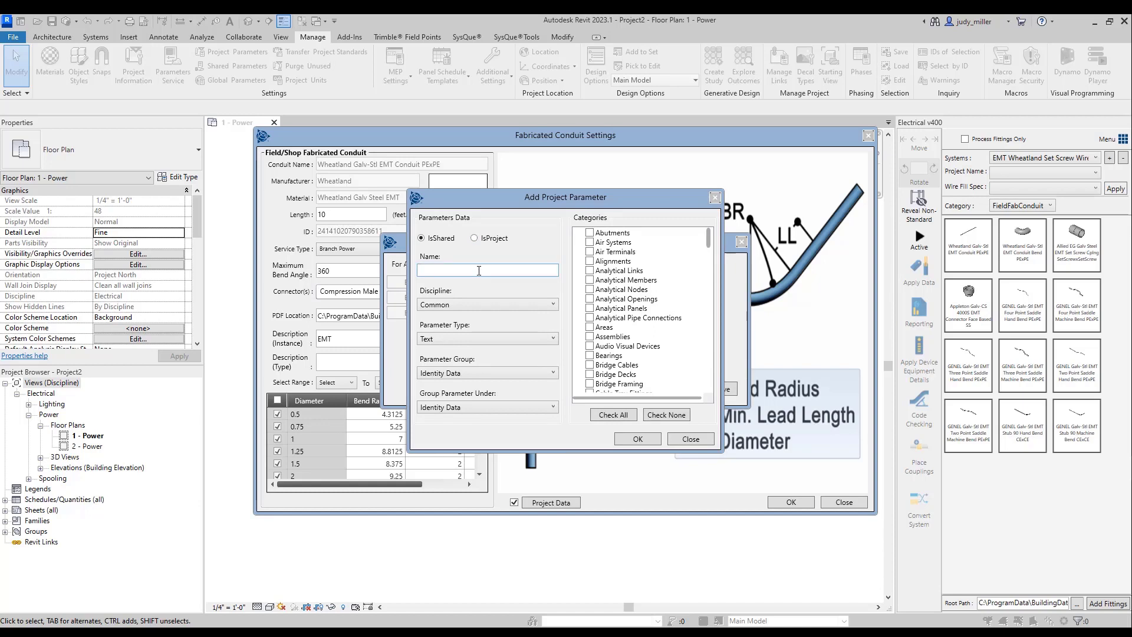
text(Parameter)
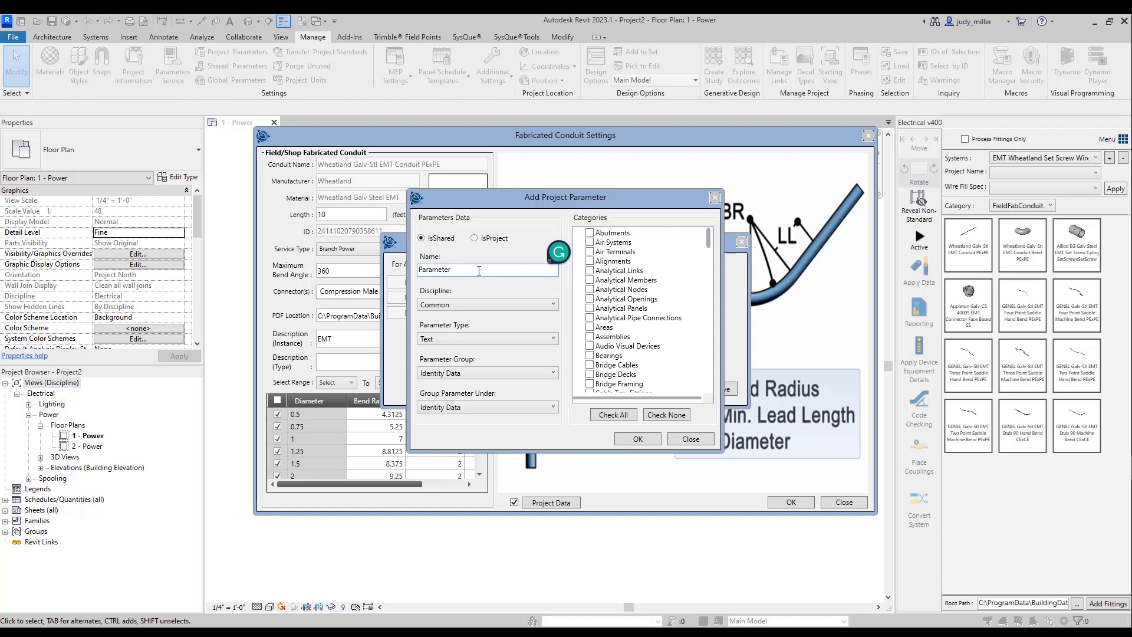
text(5)
- Set both the parameter group and the group it is listed under to Construction for Parameter5
click(457, 372)
scroll(456, 401, up, 1)
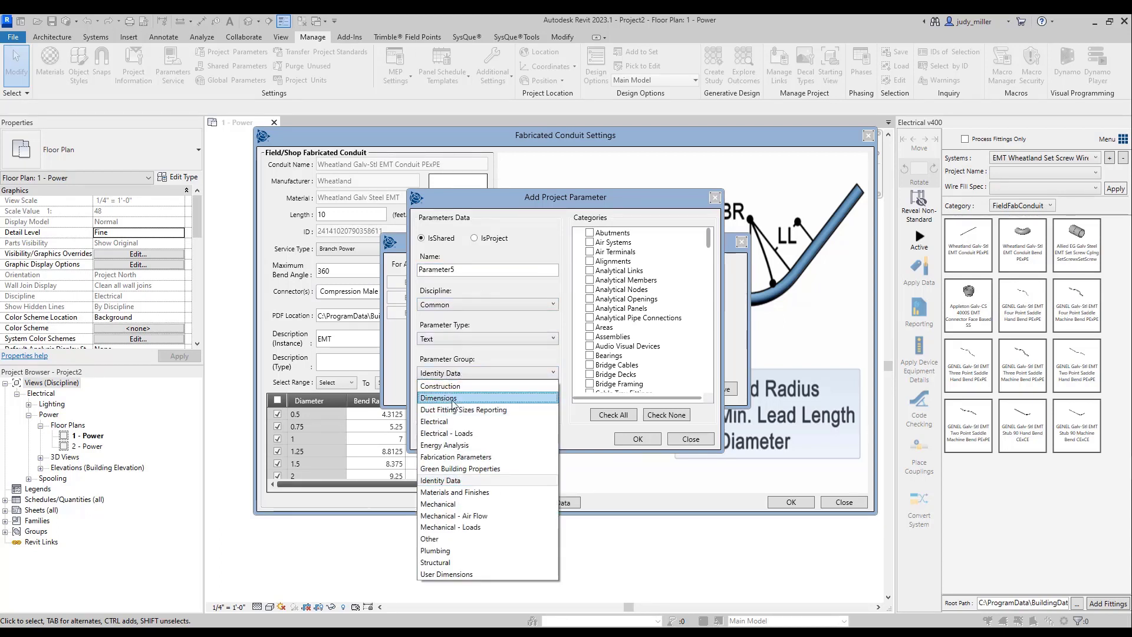
click(454, 389)
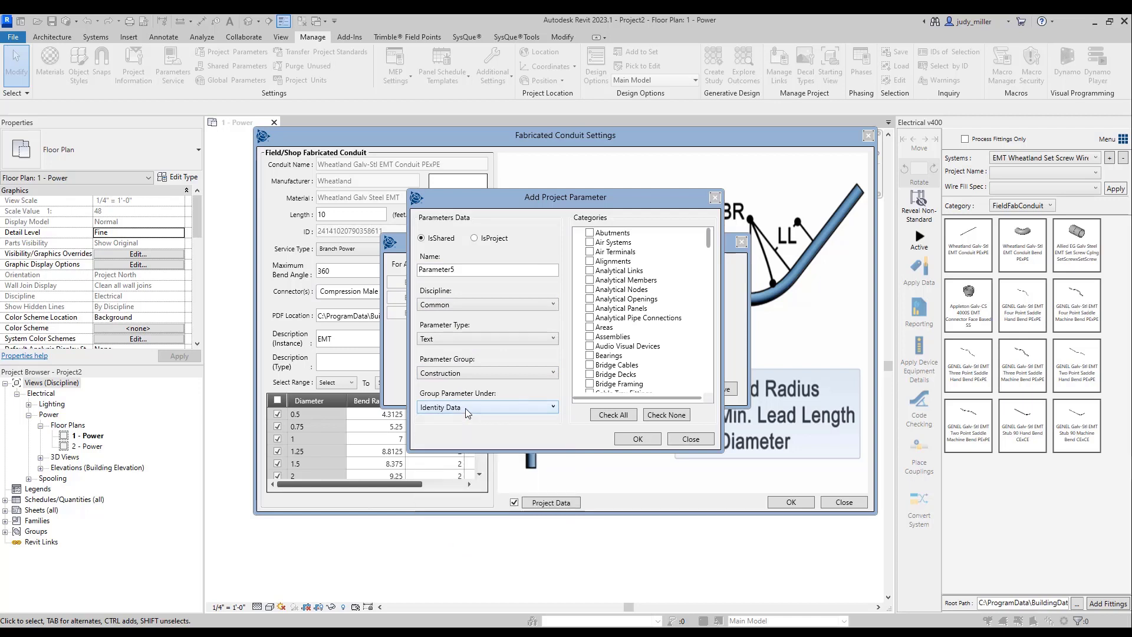
click(465, 408)
scroll(458, 502, up, 10)
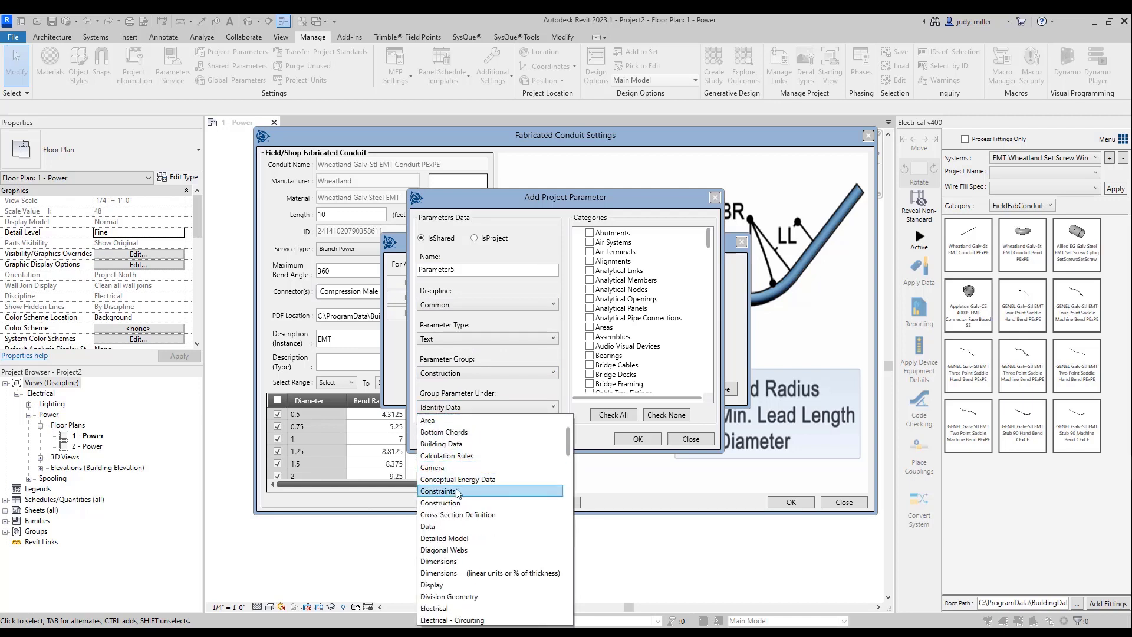
click(457, 503)
- Assign Parameter5 to the Conduit Fittings, Conduit Runs and Conduits categories and create the shared parameter
scroll(643, 333, down, 5)
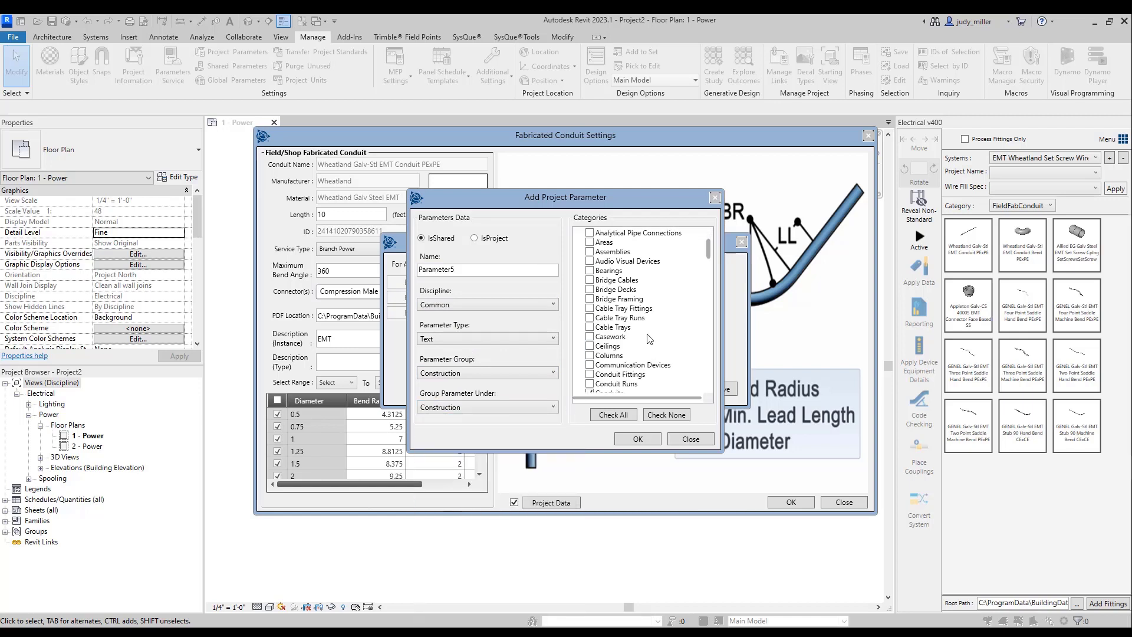
click(591, 327)
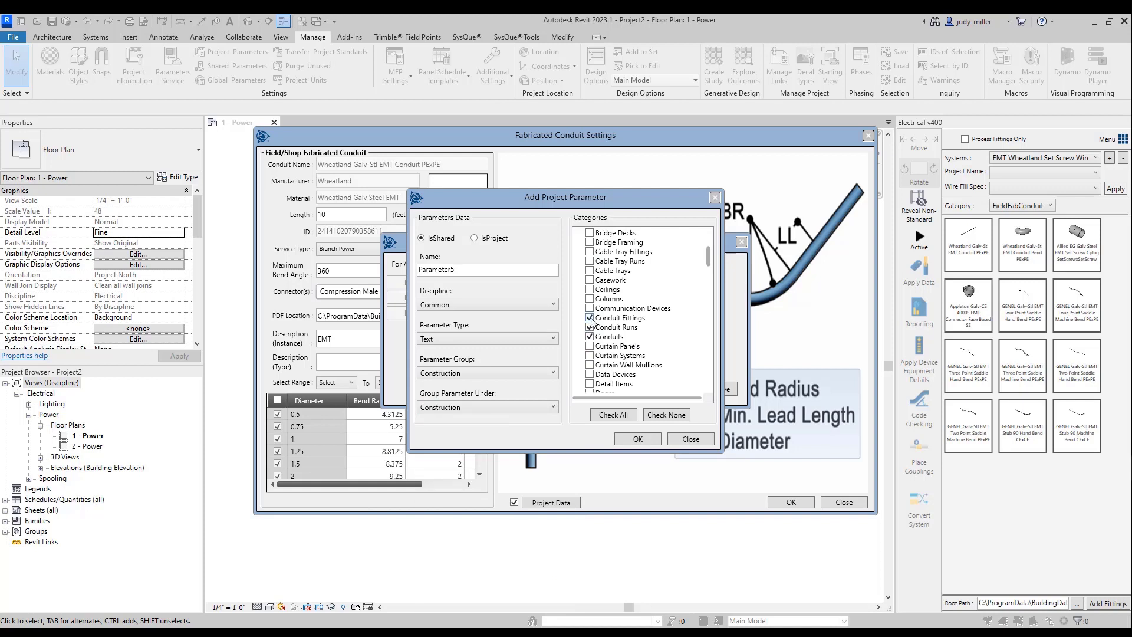
click(648, 441)
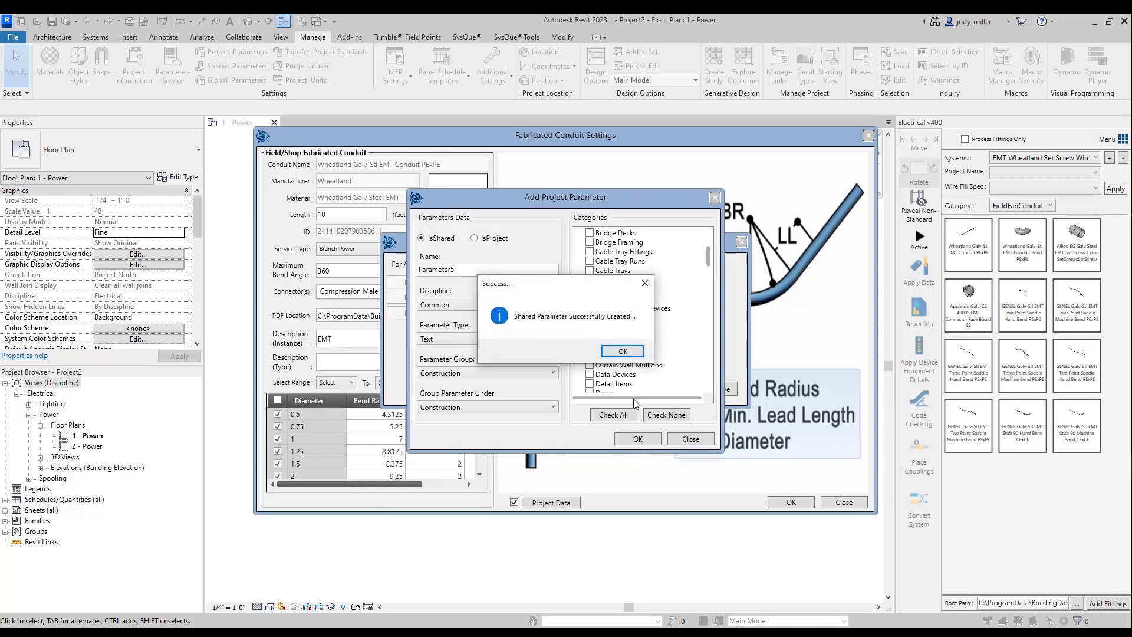
click(624, 351)
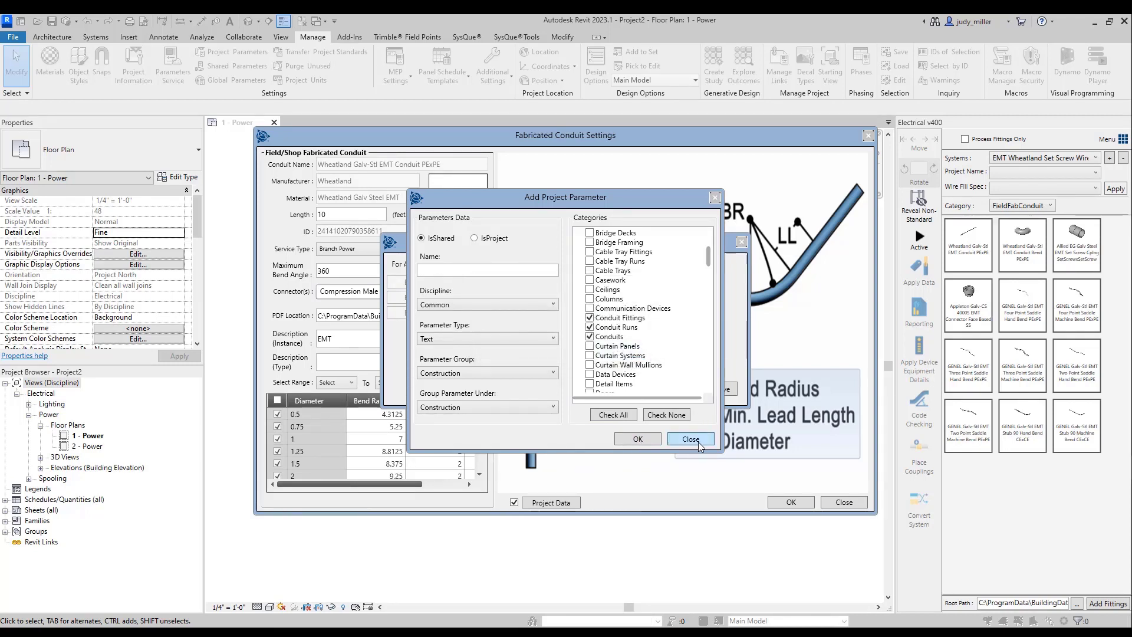
click(690, 439)
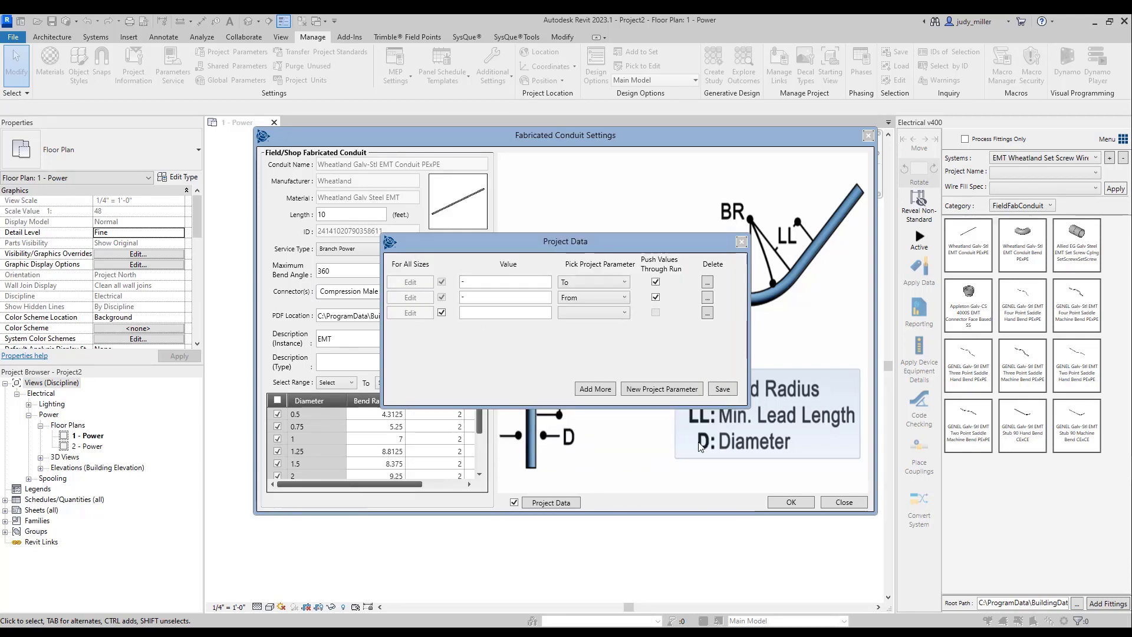
- Assign Parameter5 with value "-" to the third entry, push its values through the run, and save the project data and conduit settings
click(598, 313)
click(588, 397)
click(656, 313)
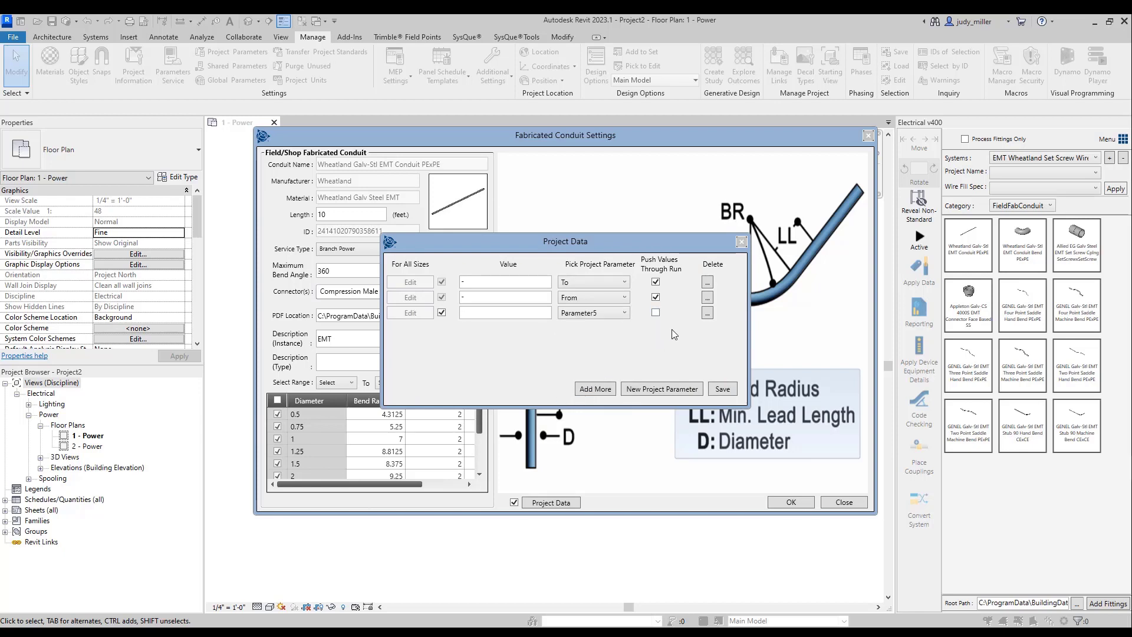
click(475, 315)
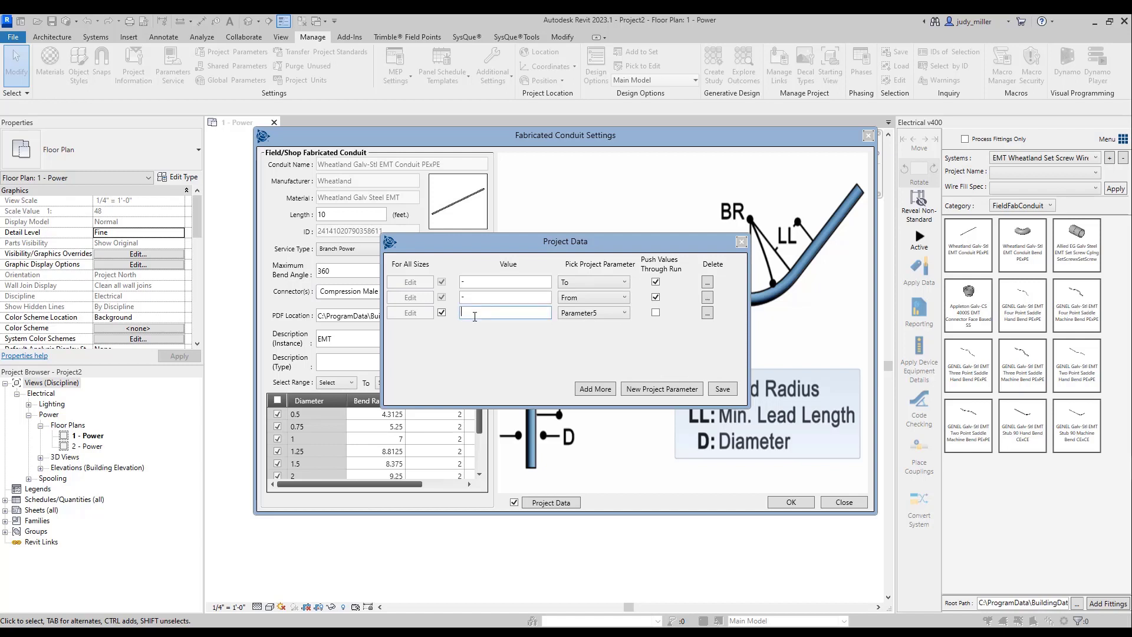
click(442, 316)
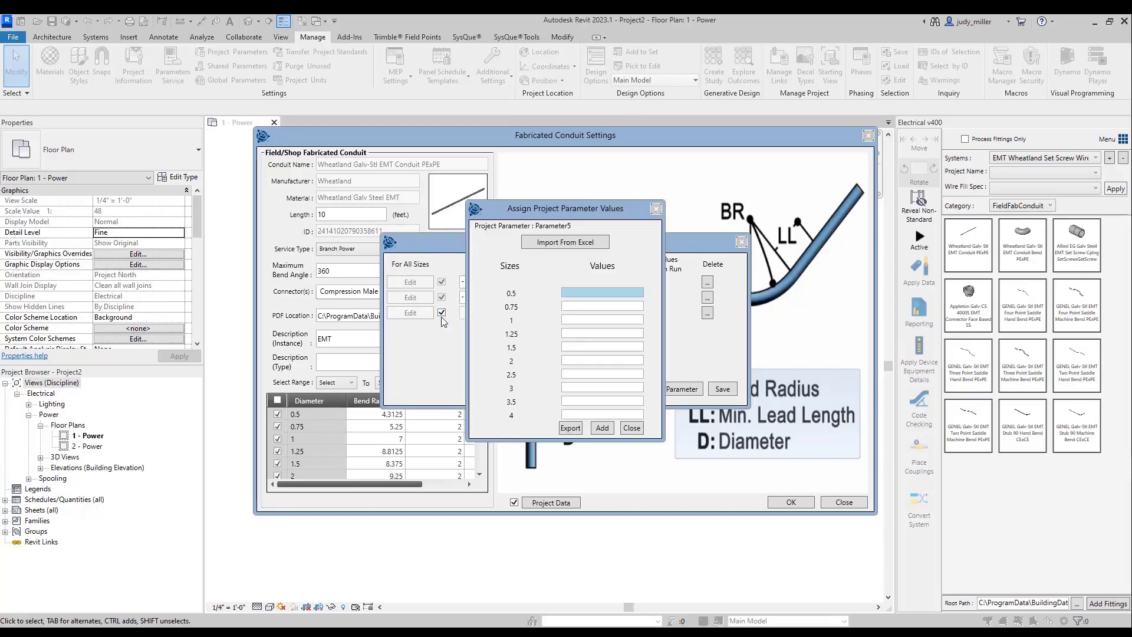
click(631, 428)
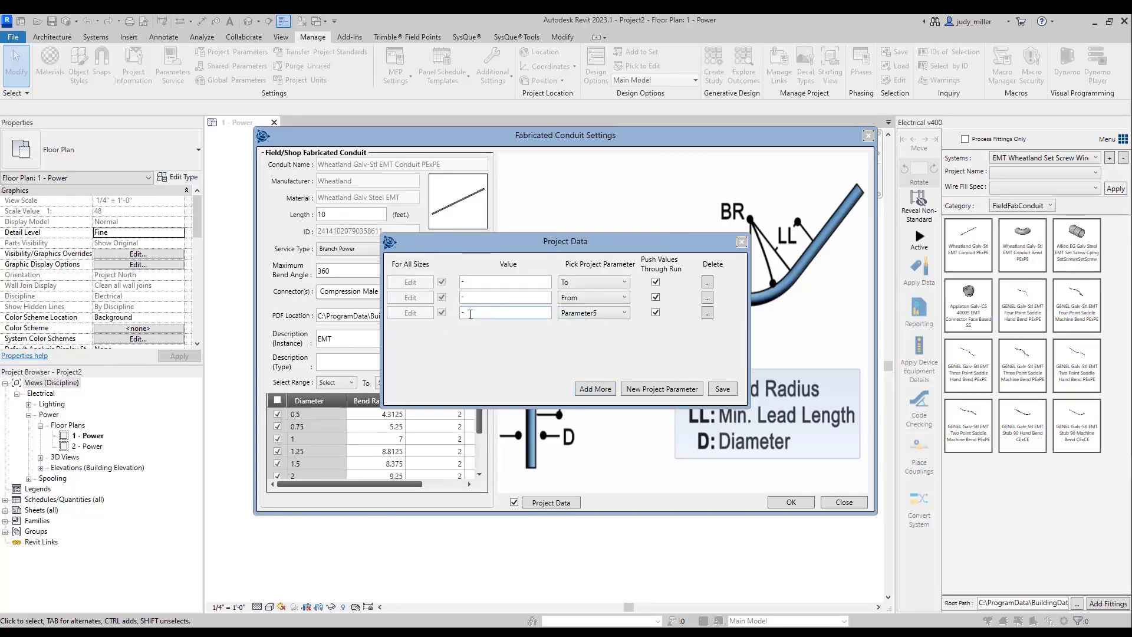
click(723, 389)
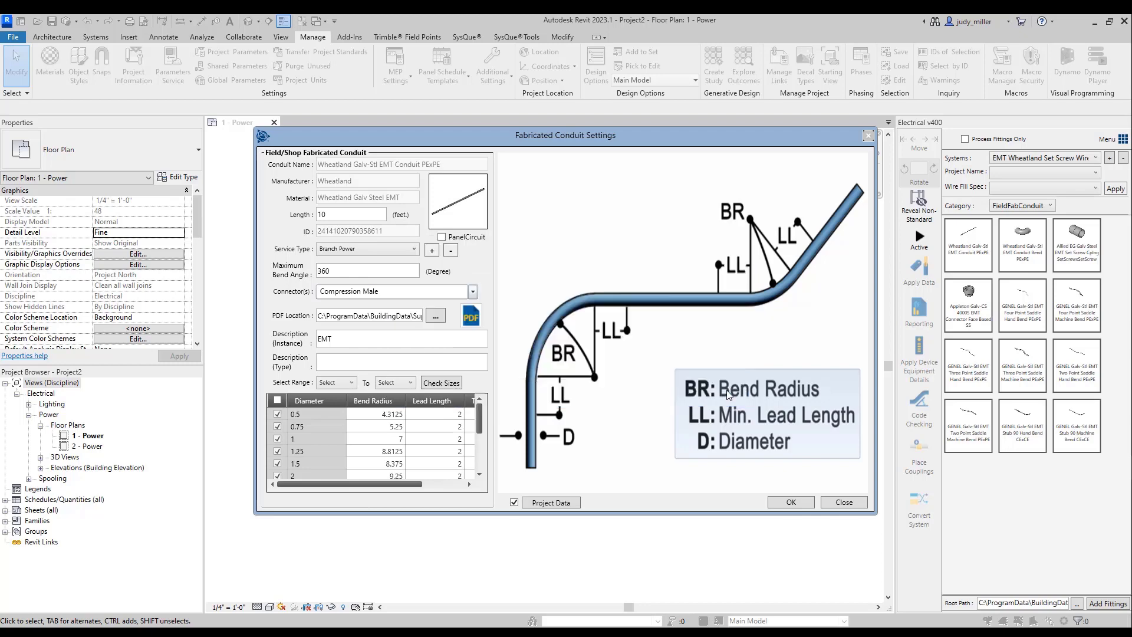
click(791, 501)
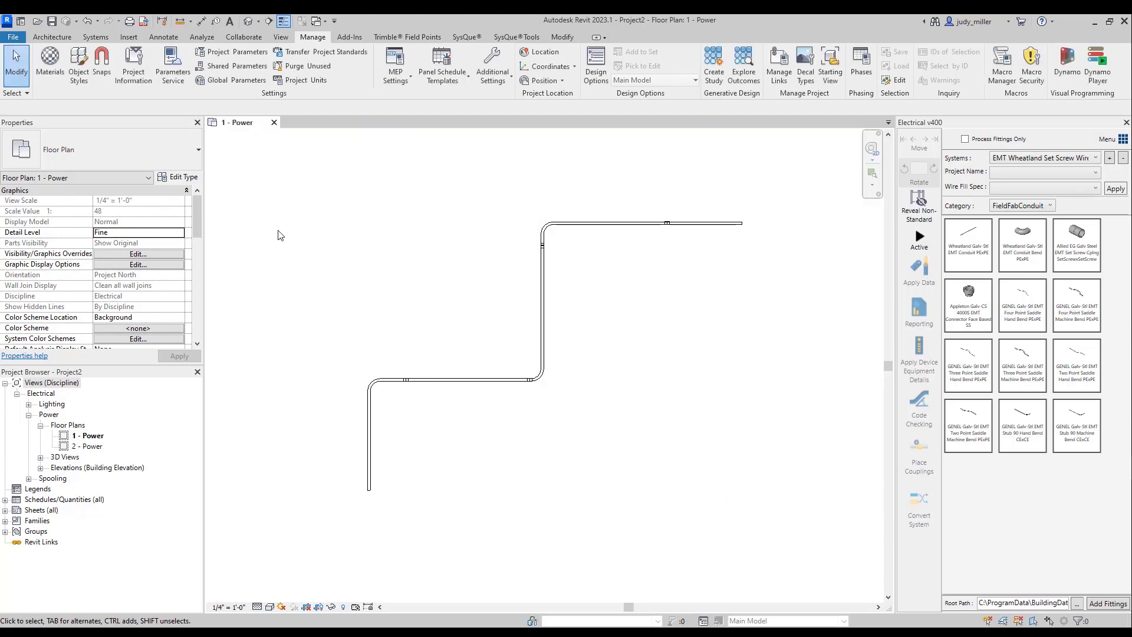
- Draw a second stepped 2" conduit run of four segments at 8' 0" elevation, below and right of the existing run
key(c)
key(n)
click(457, 518)
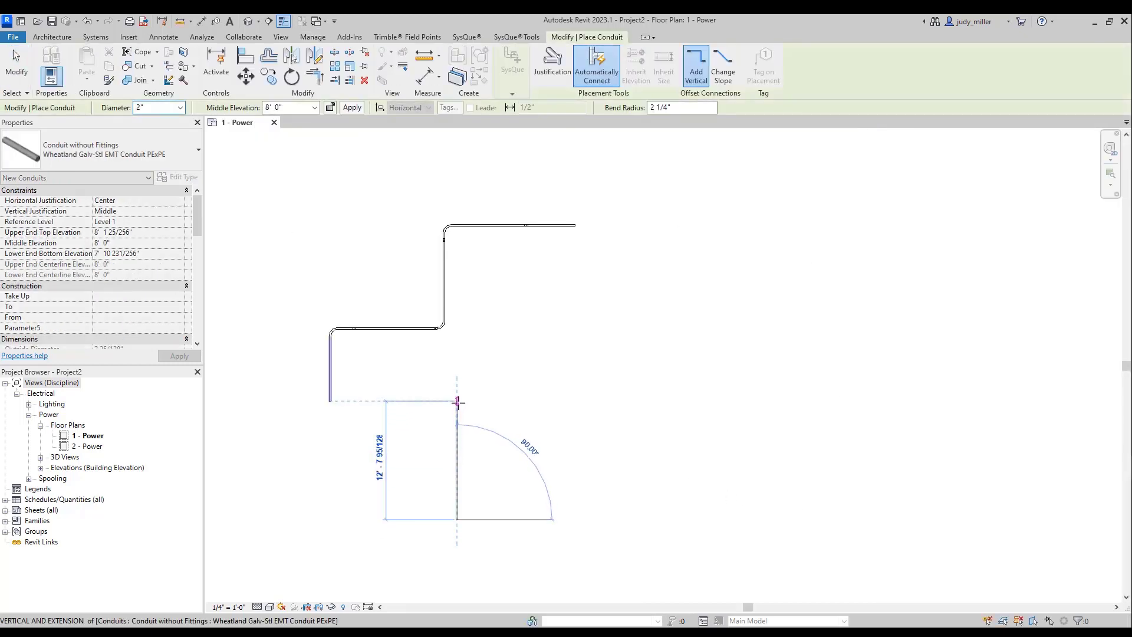
click(458, 401)
click(588, 402)
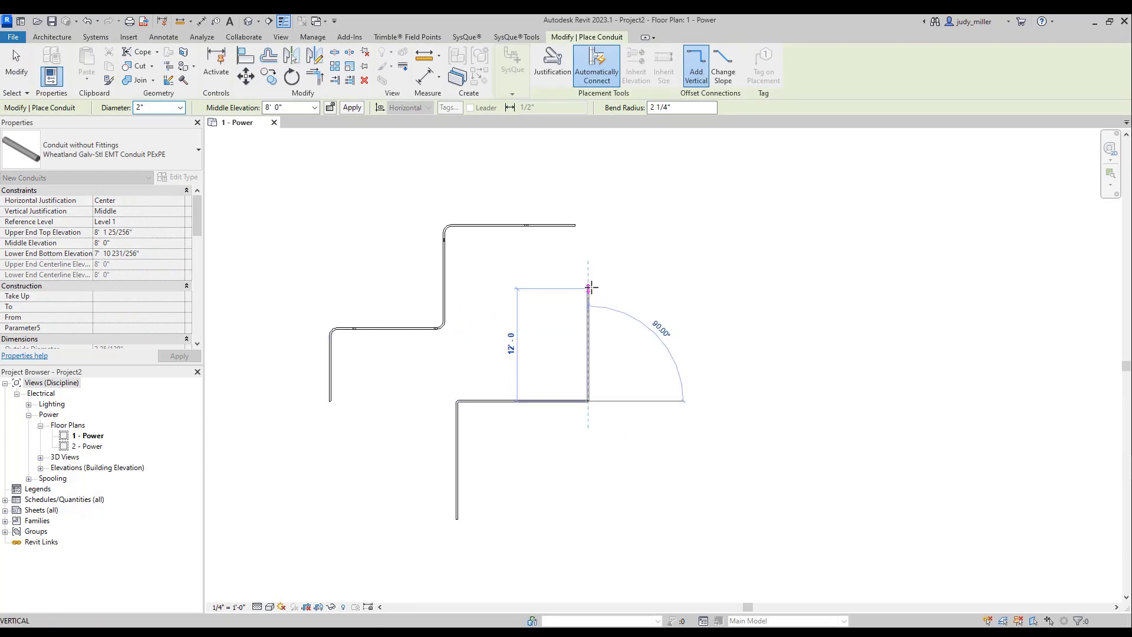
click(590, 288)
click(689, 289)
key(Escape)
key(Escape)
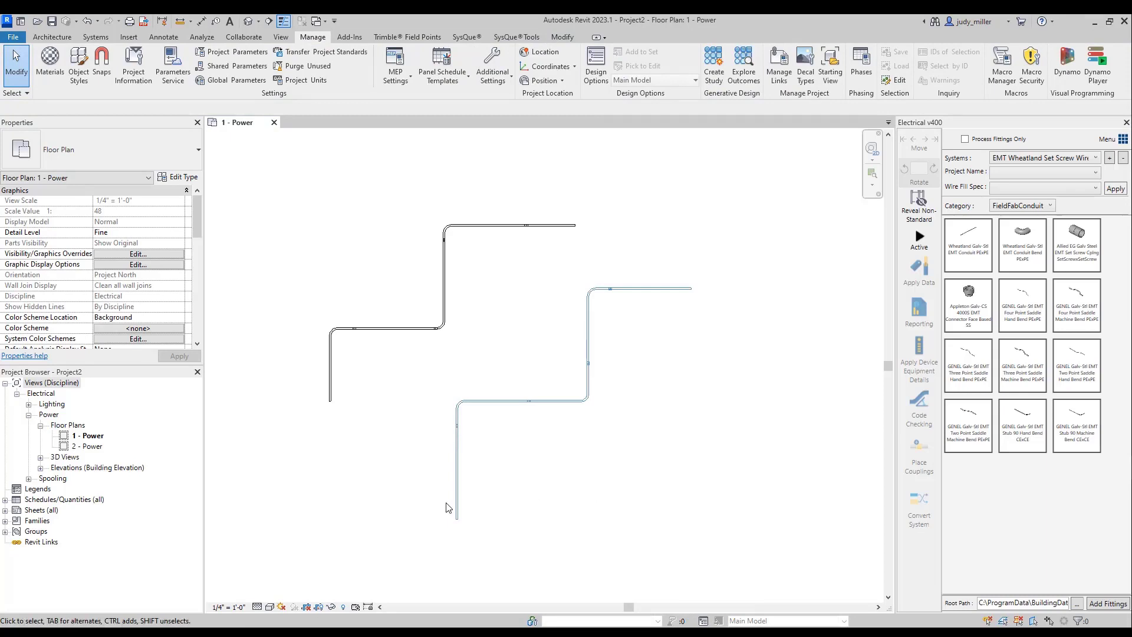
- Set To to "To", From to "From" and Parameter5 to "Par5" on the whole new conduit run
key(Tab)
click(459, 503)
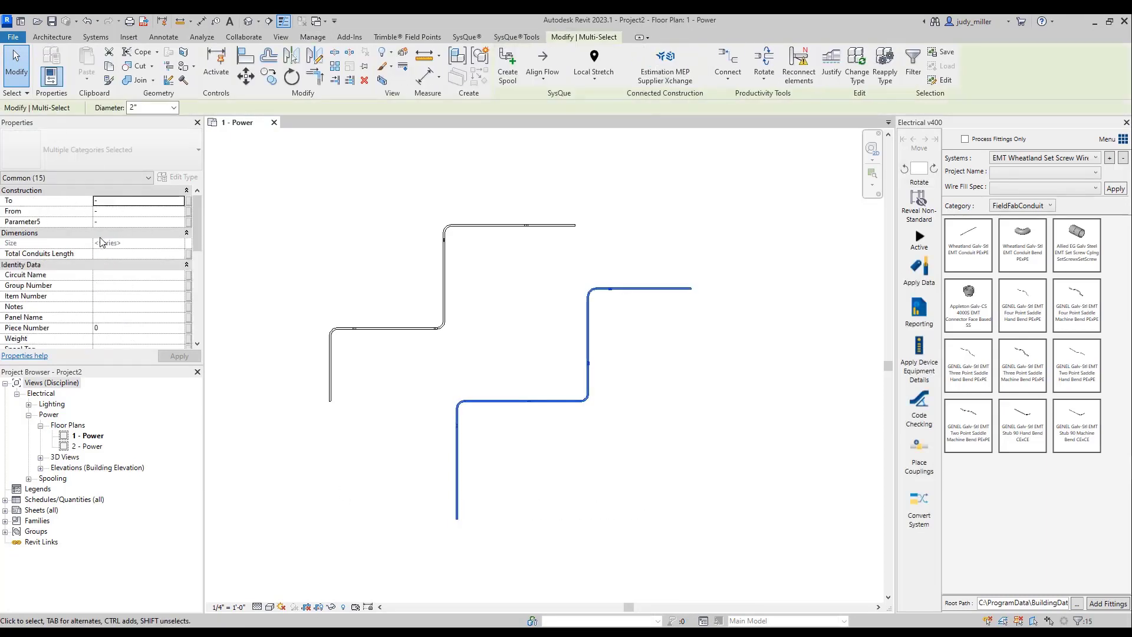
click(105, 202)
text(To)
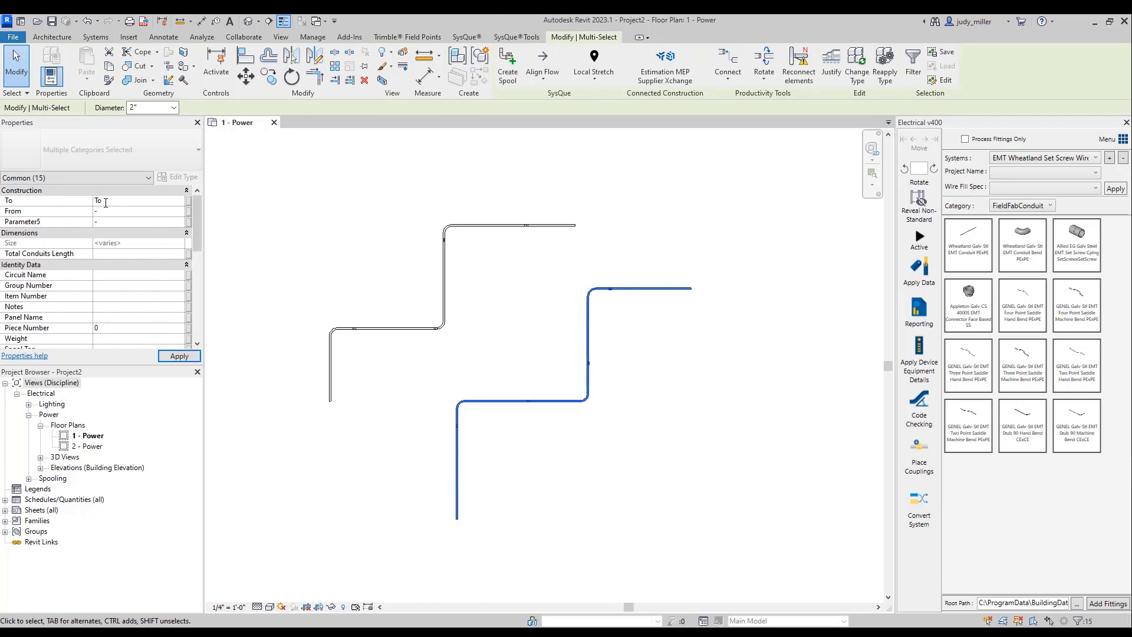
click(125, 208)
click(122, 223)
click(305, 298)
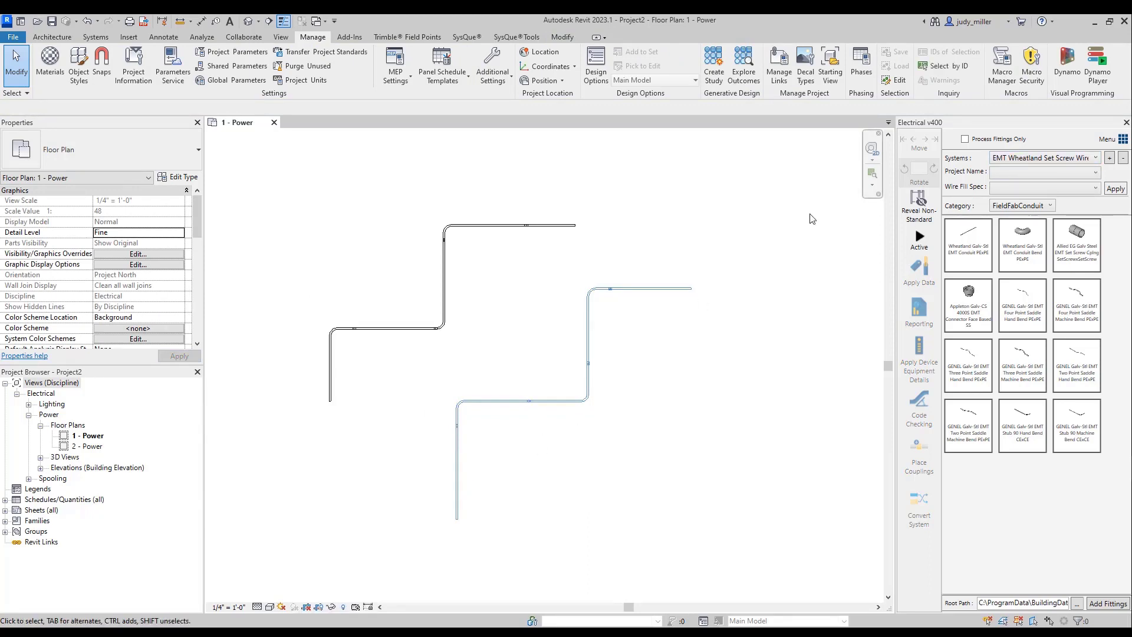
- Turn on processing of fittings only for the electrical system tools
click(965, 139)
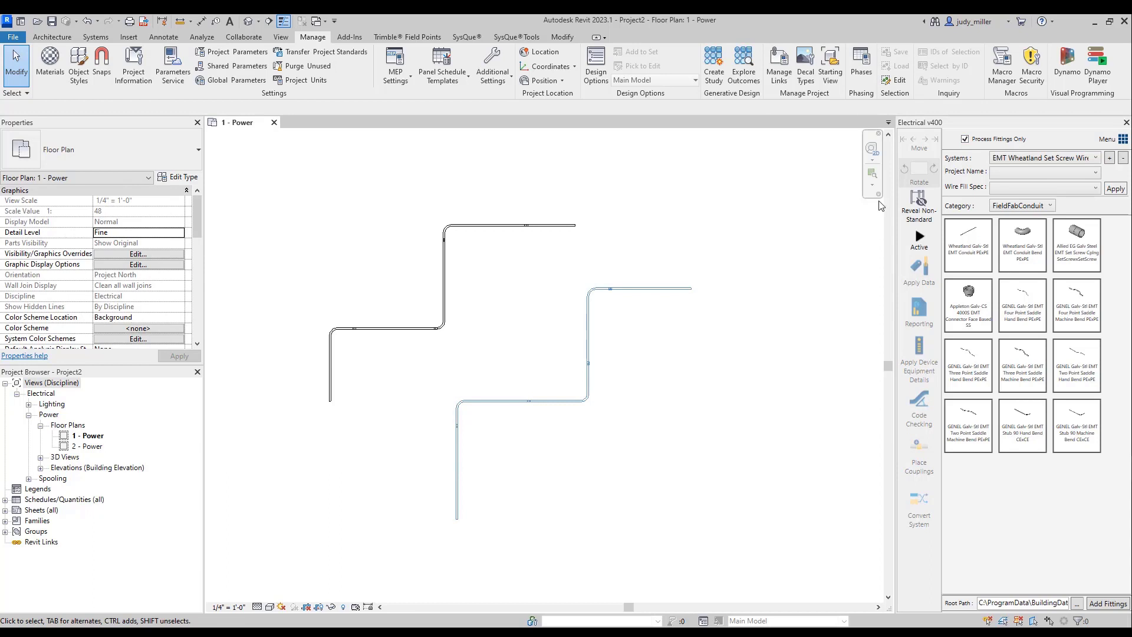
- Try converting the whole new run to EMT Wheatland Set Screw Wirefill without retaining existing object data, and undo the conversion
key(Tab)
click(457, 494)
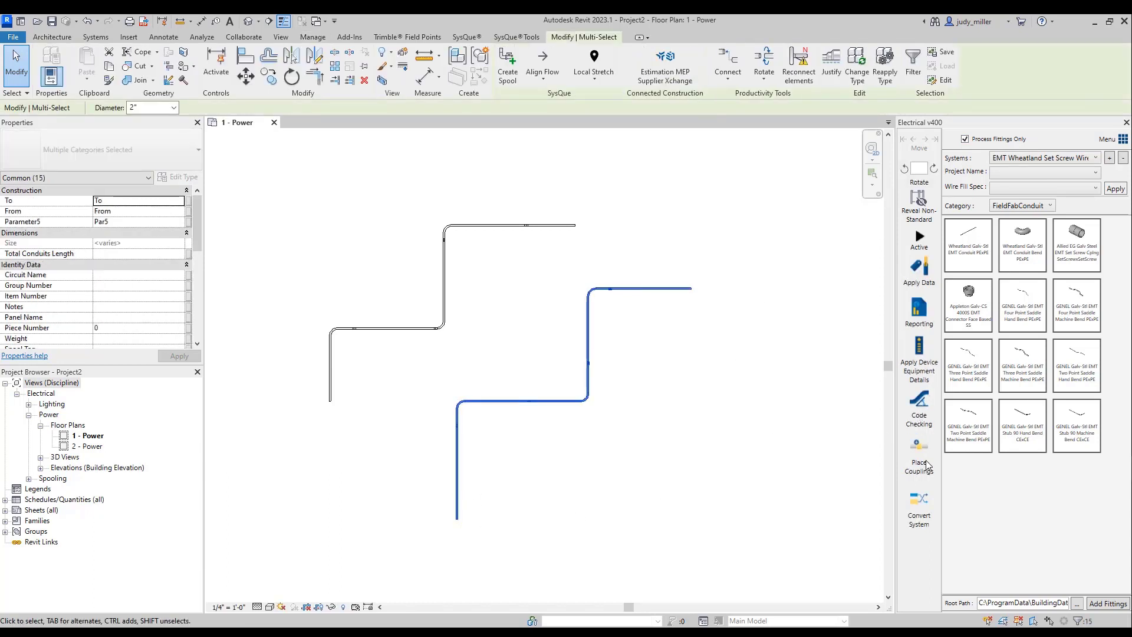
click(917, 501)
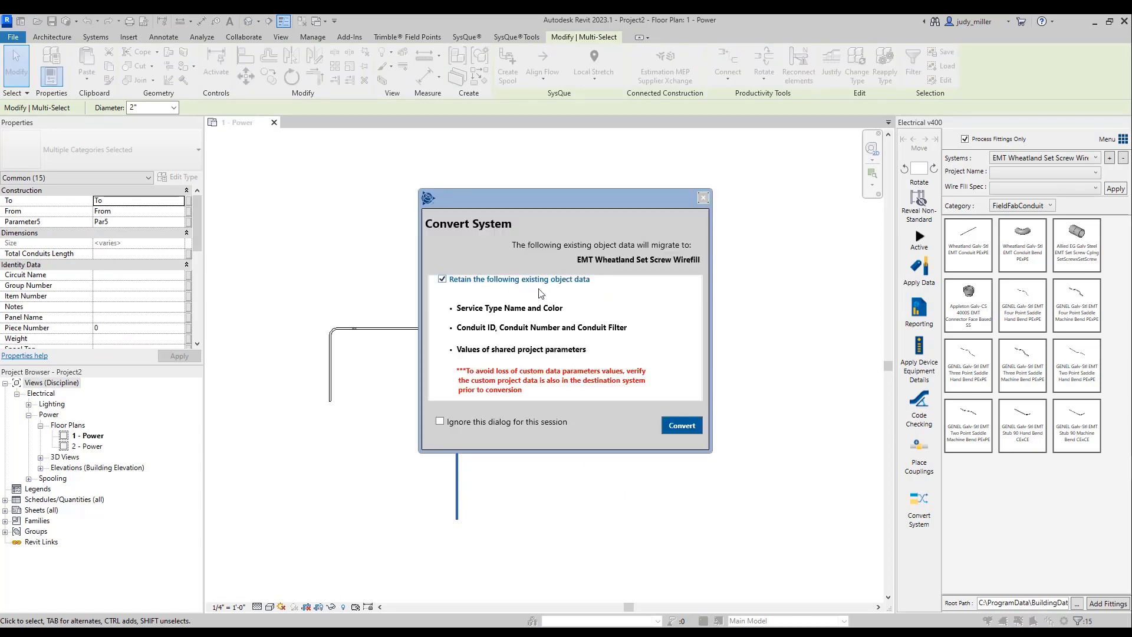
click(442, 280)
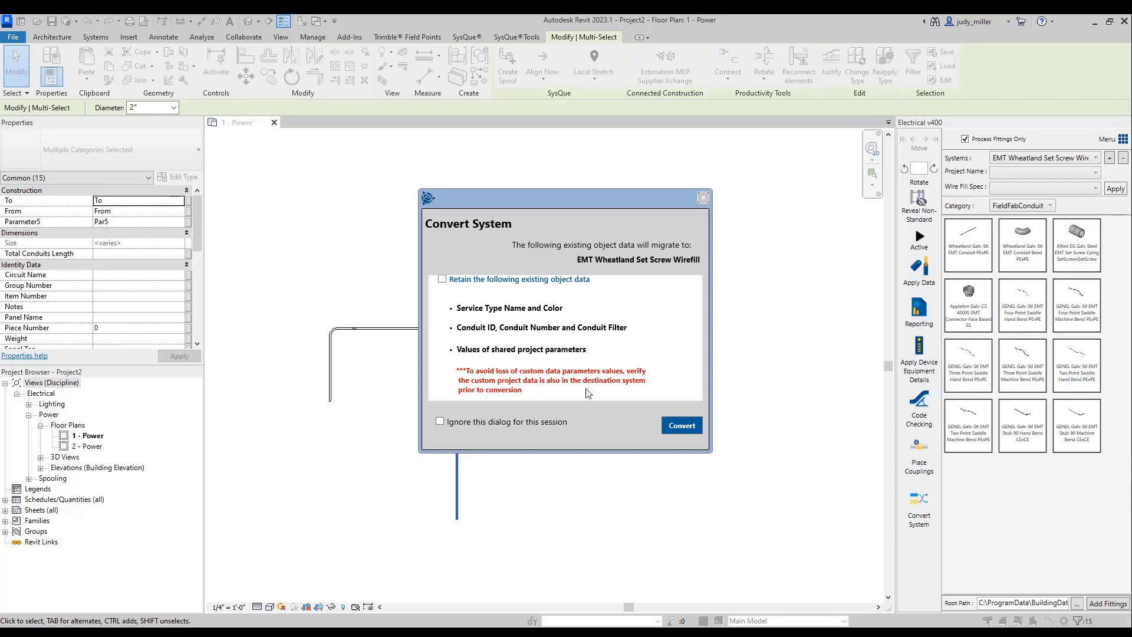
click(682, 425)
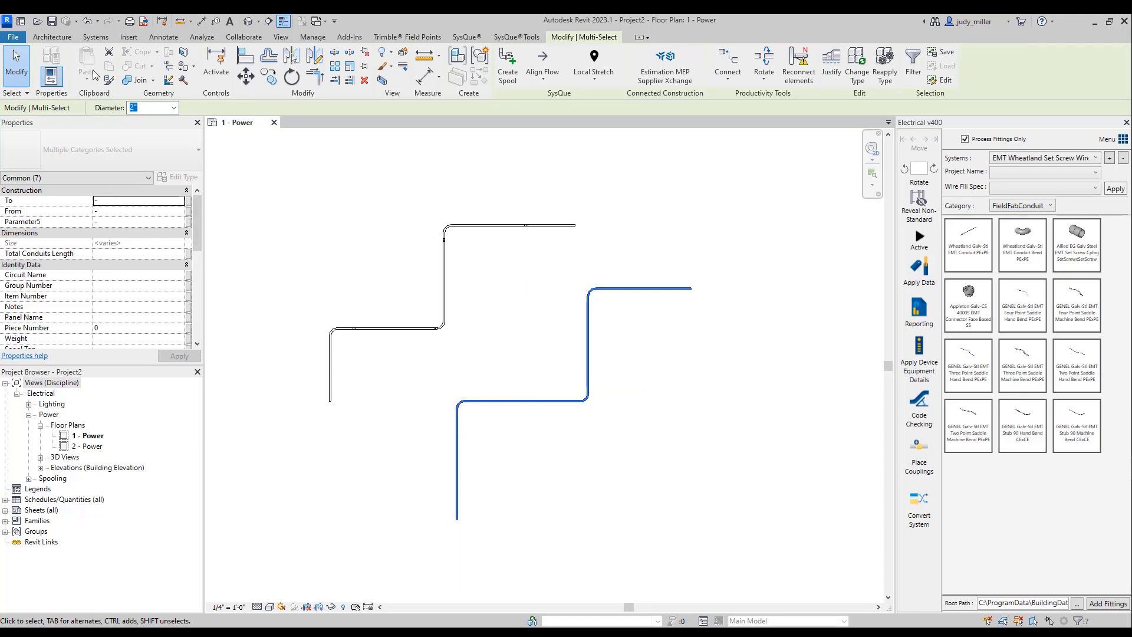
click(87, 22)
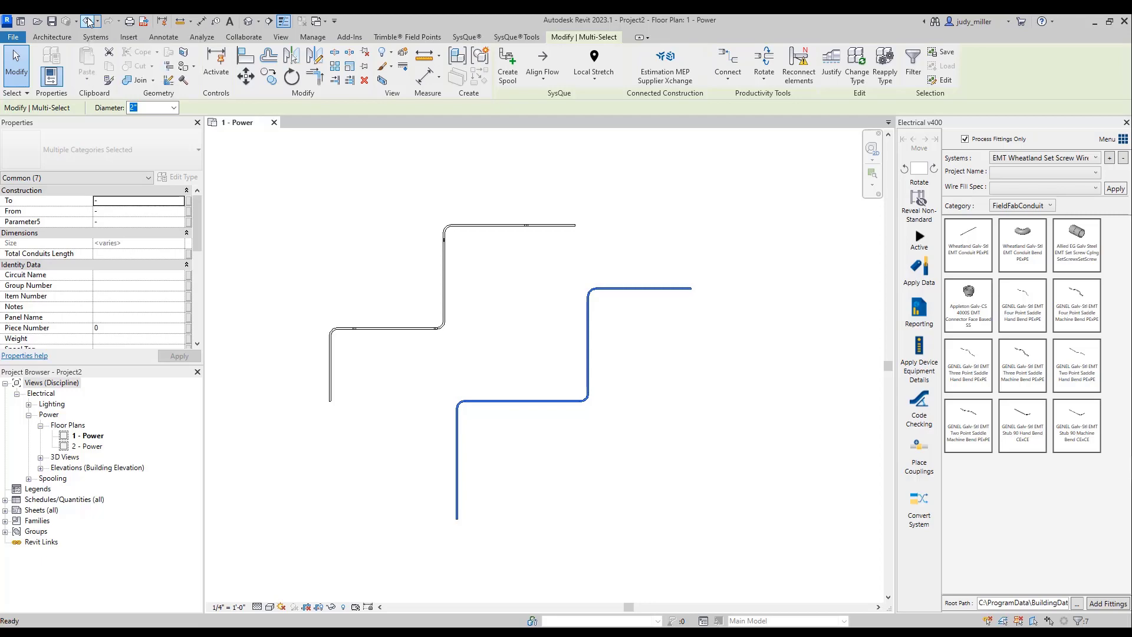
- Convert the whole new conduit run to EMT Wheatland Set Screw Wirefill with the existing object data retained
key(Tab)
click(458, 507)
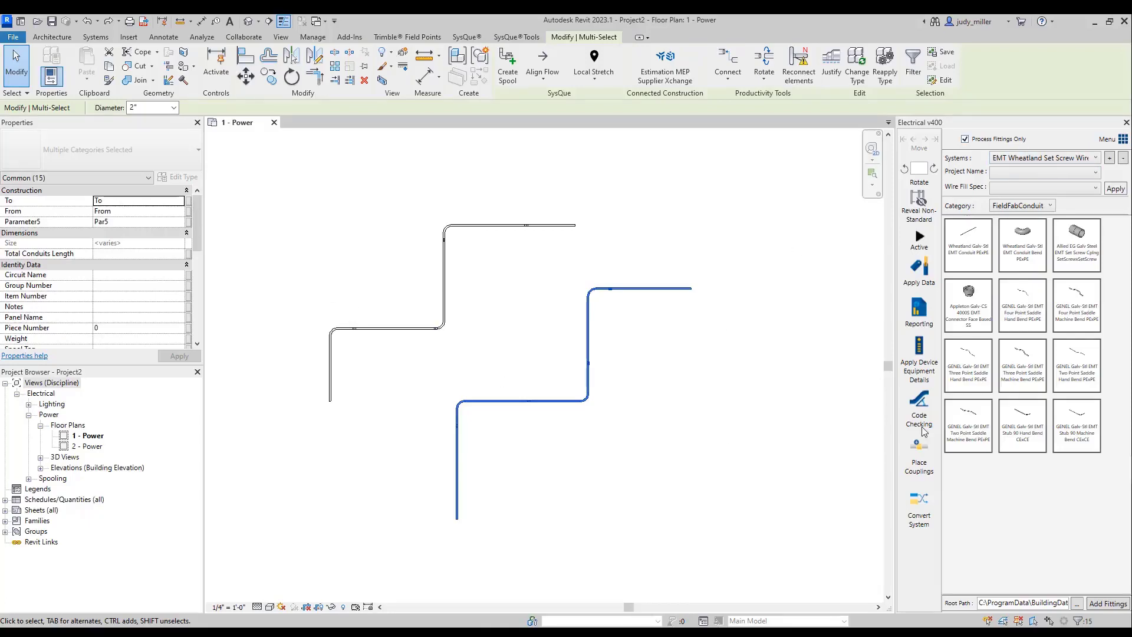
click(919, 502)
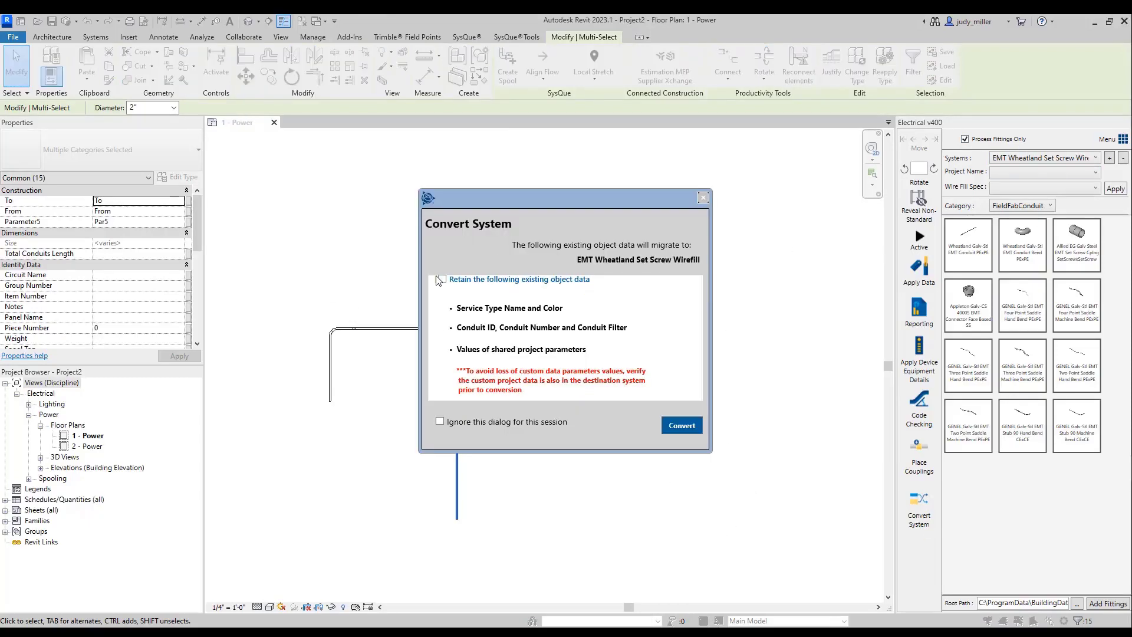
click(442, 278)
click(684, 428)
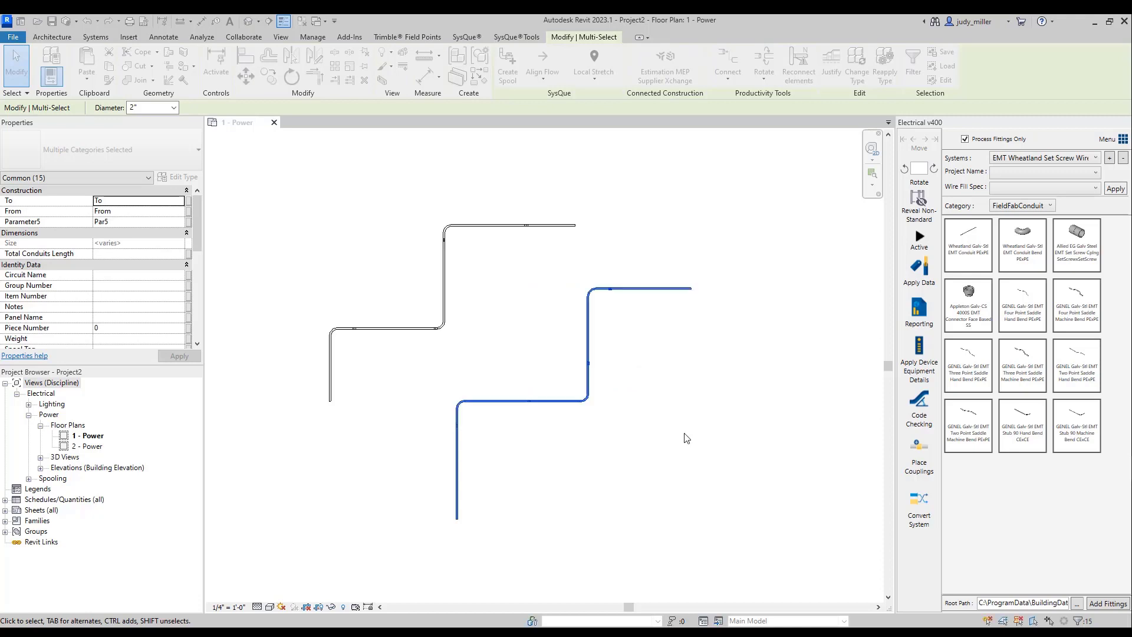